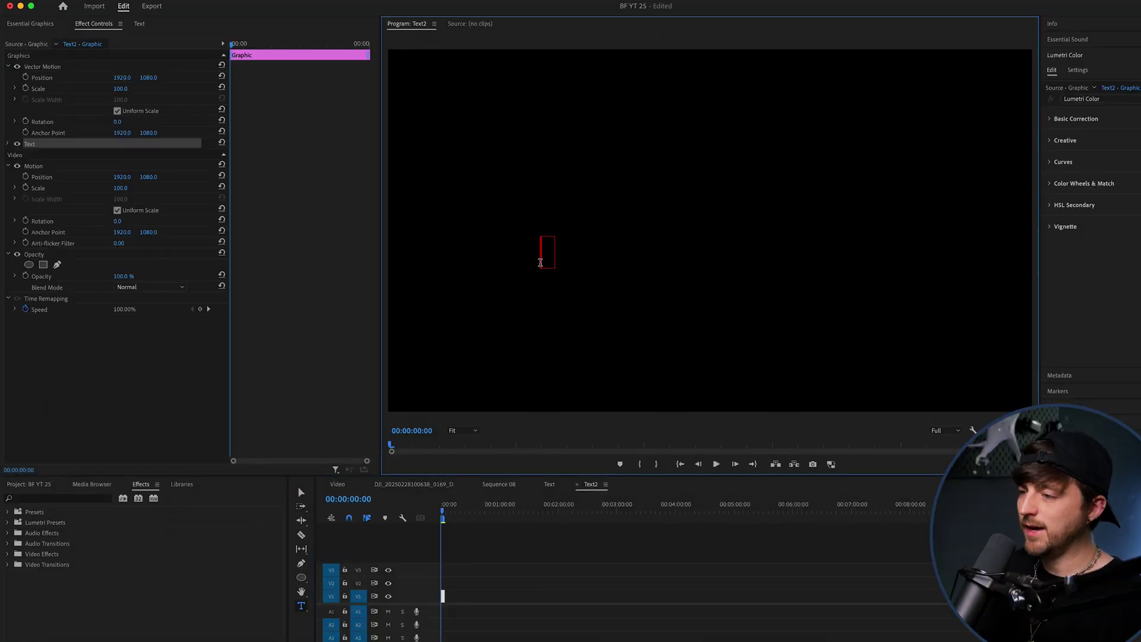
- Type a BROOKERFILMS title in Montserrat Black at size 237 with its position reset
text(BROOKERFILMS)
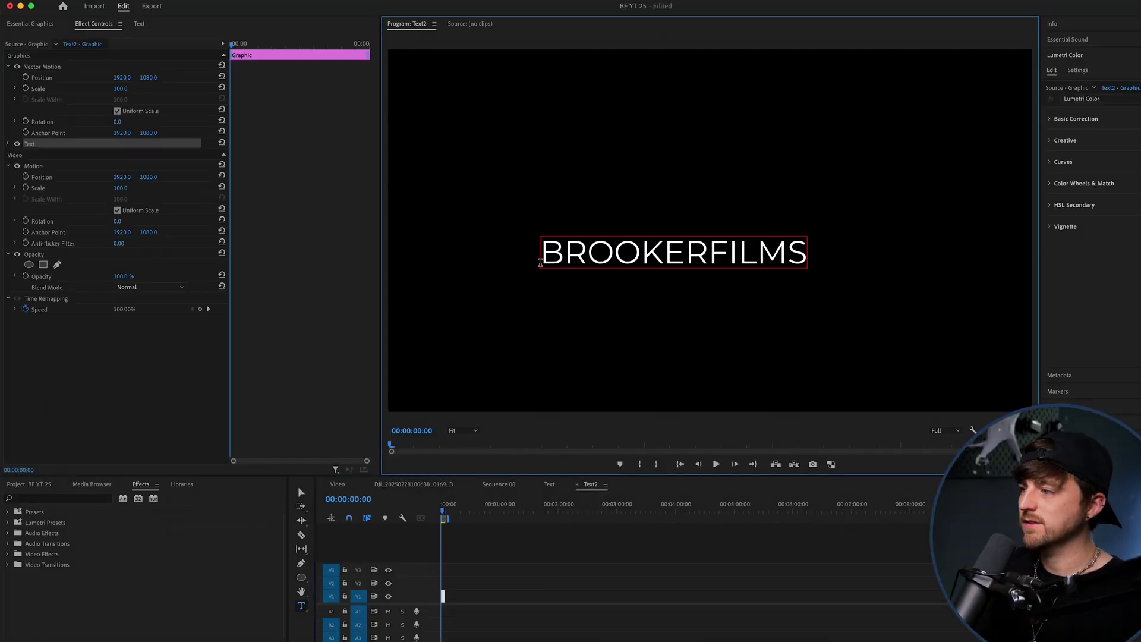
key(super+a)
click(8, 144)
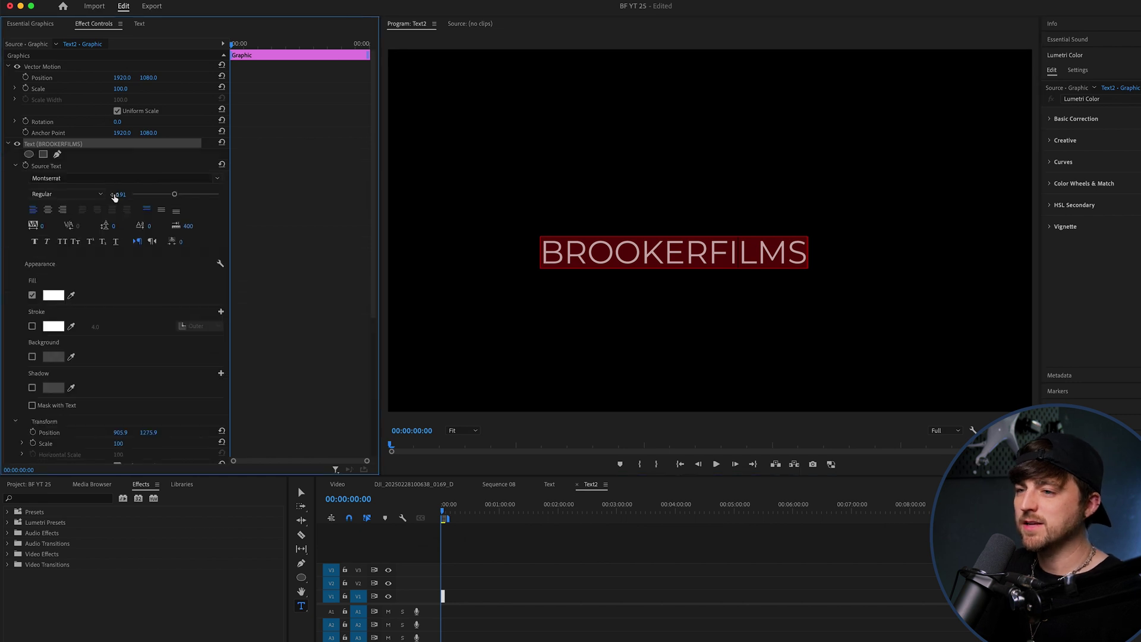
click(79, 199)
click(83, 370)
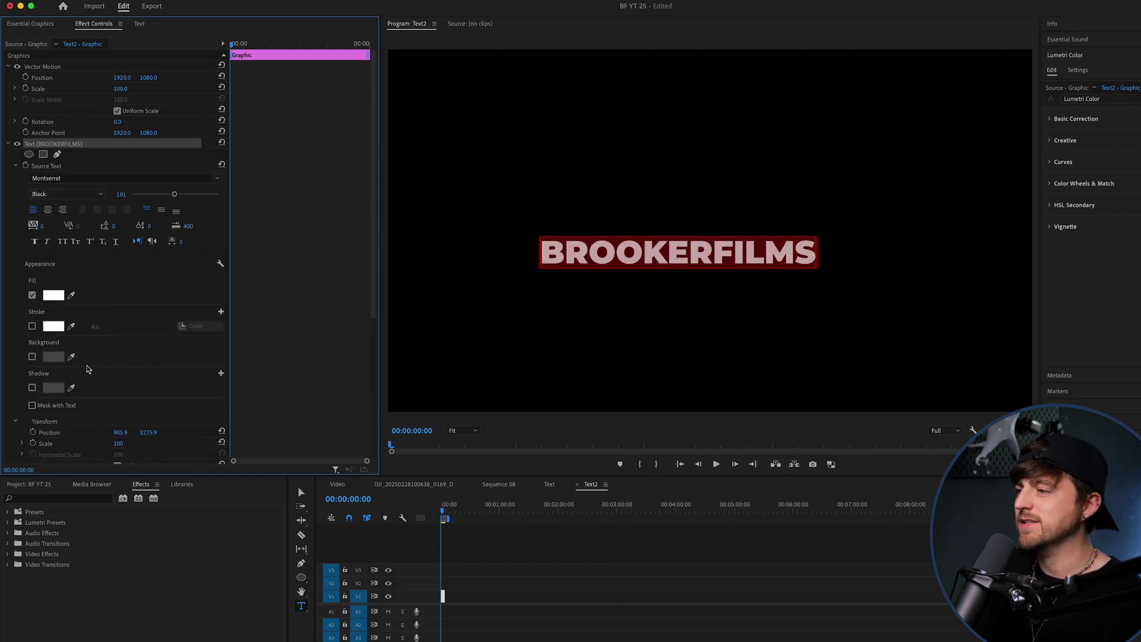
drag(174, 194, 184, 194)
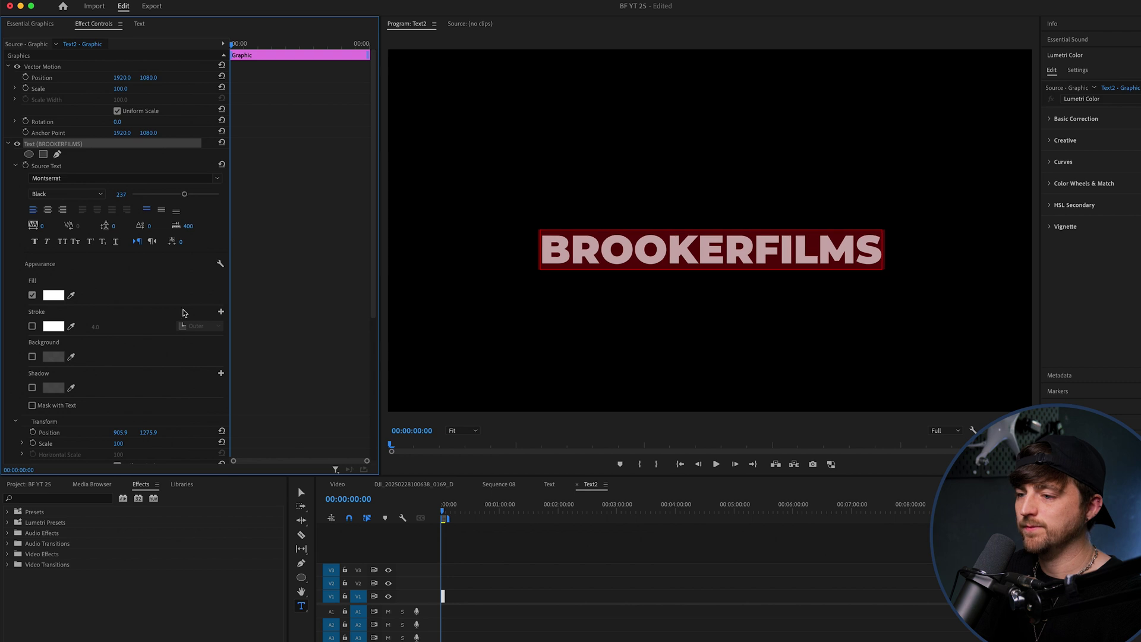
click(222, 430)
scroll(259, 386, down, 2)
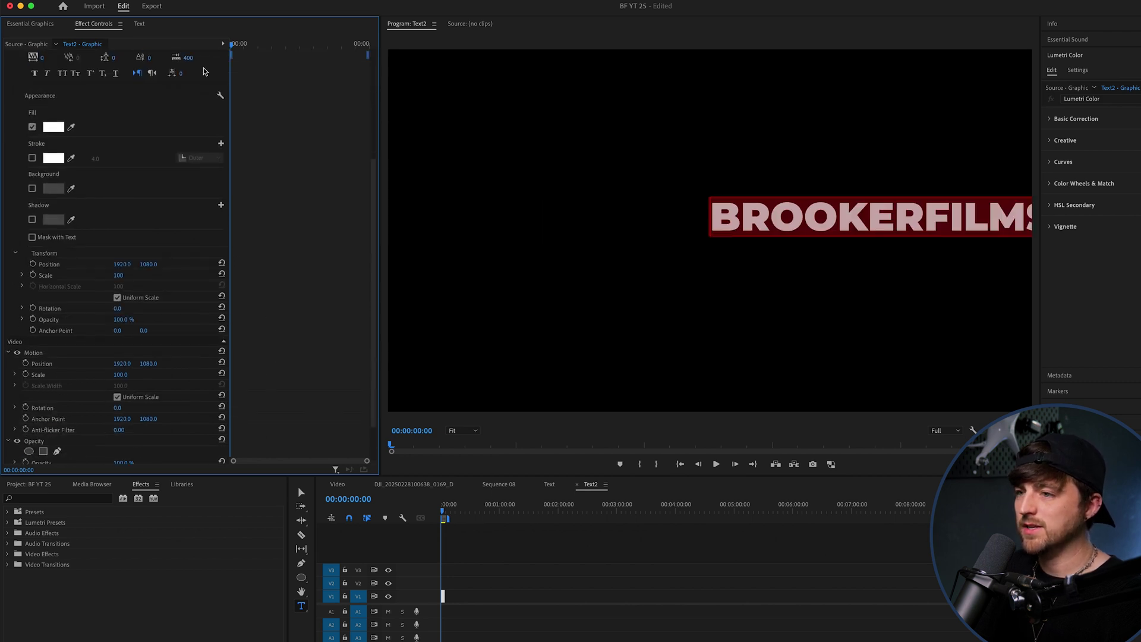
- Centre-align the title text and change its fill to off-white ECECEC
click(48, 178)
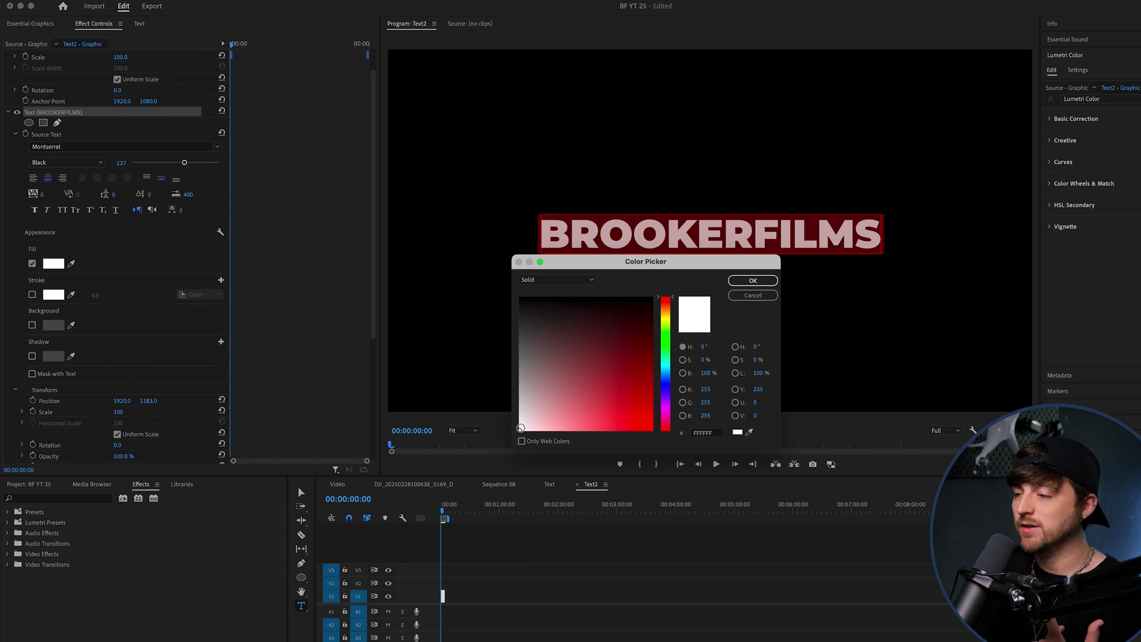
click(518, 426)
click(519, 424)
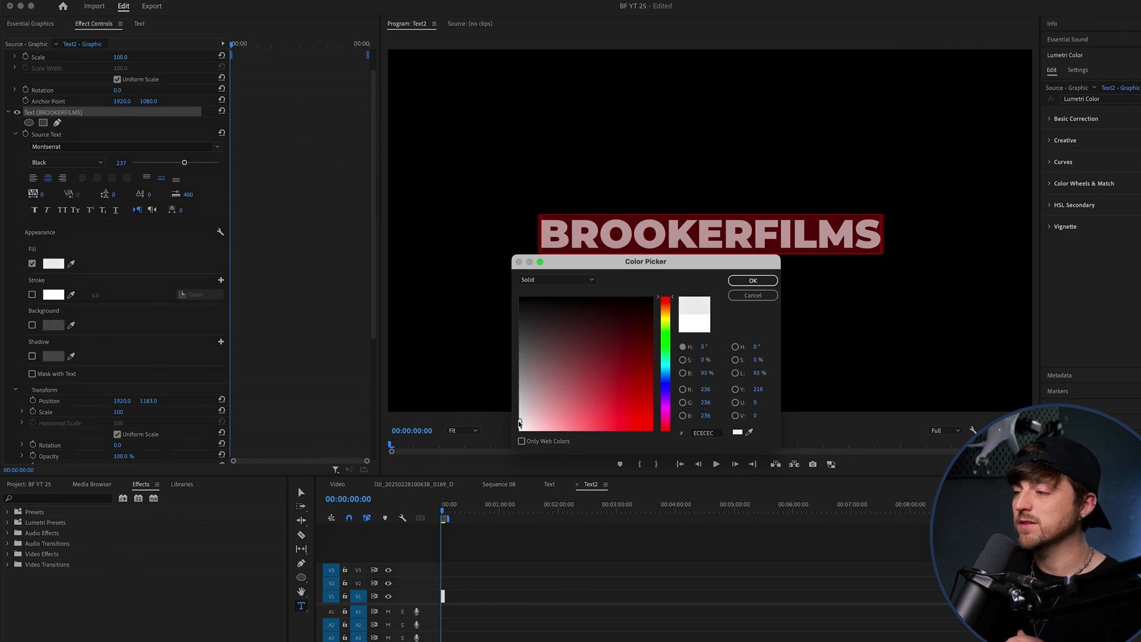
click(747, 293)
- Fit the sequence in the timeline and paste a copy of the V1 title clip after it
click(512, 560)
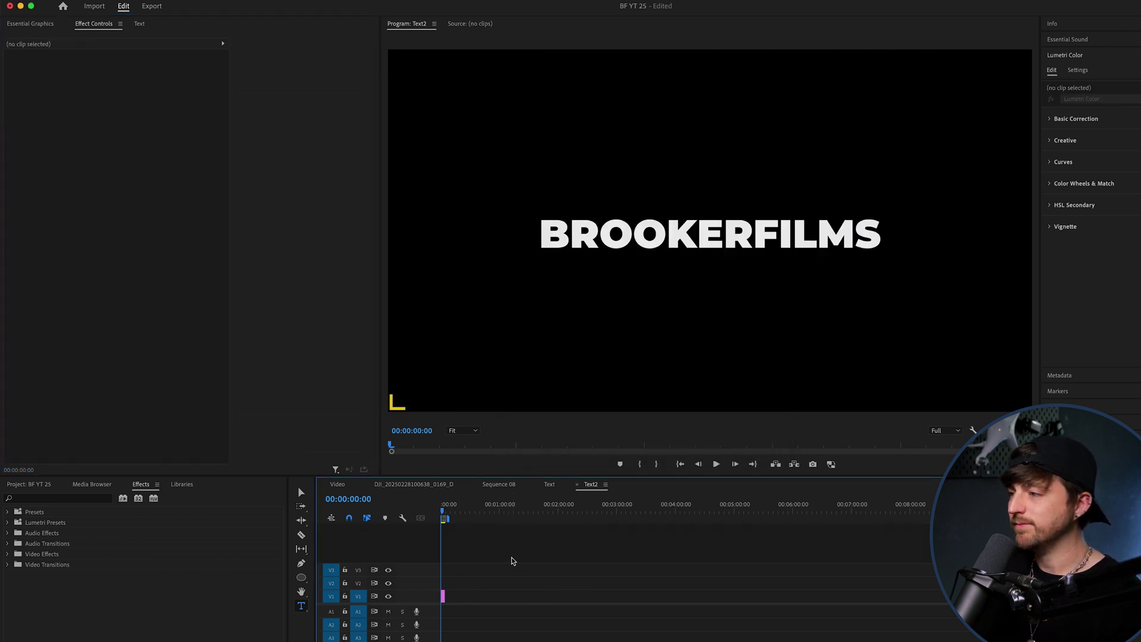
key(v)
key(backslash)
click(498, 597)
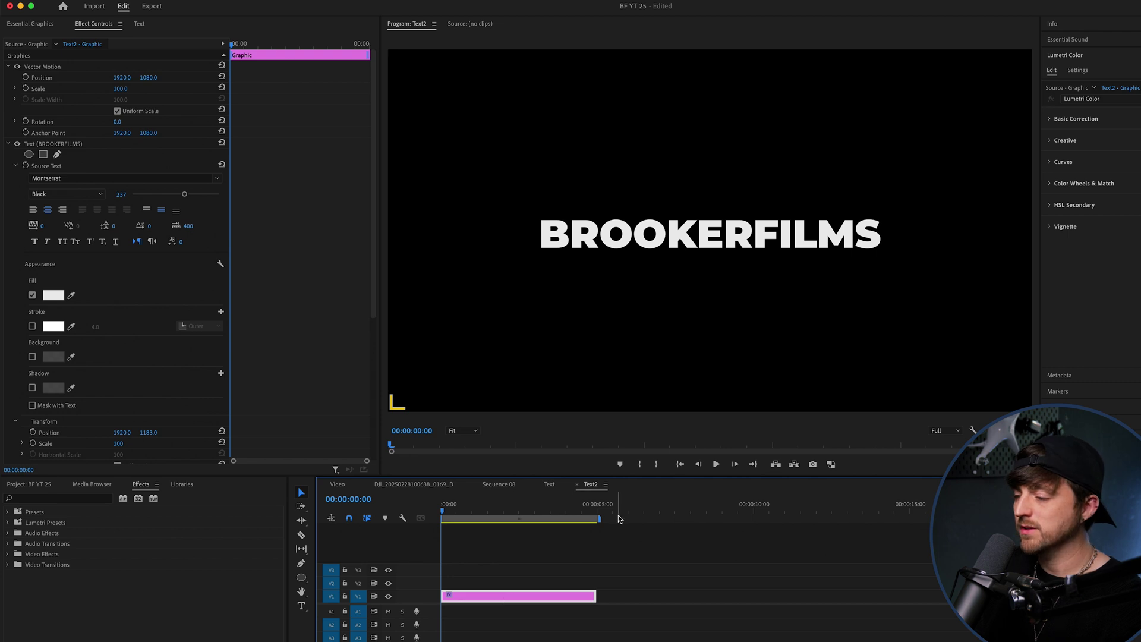
click(618, 517)
key(ctrl+v)
- Delete the stray pasted copy and Alt-drag the title clip onto V2 above the original
drag(665, 595, 497, 581)
key(ctrl+z)
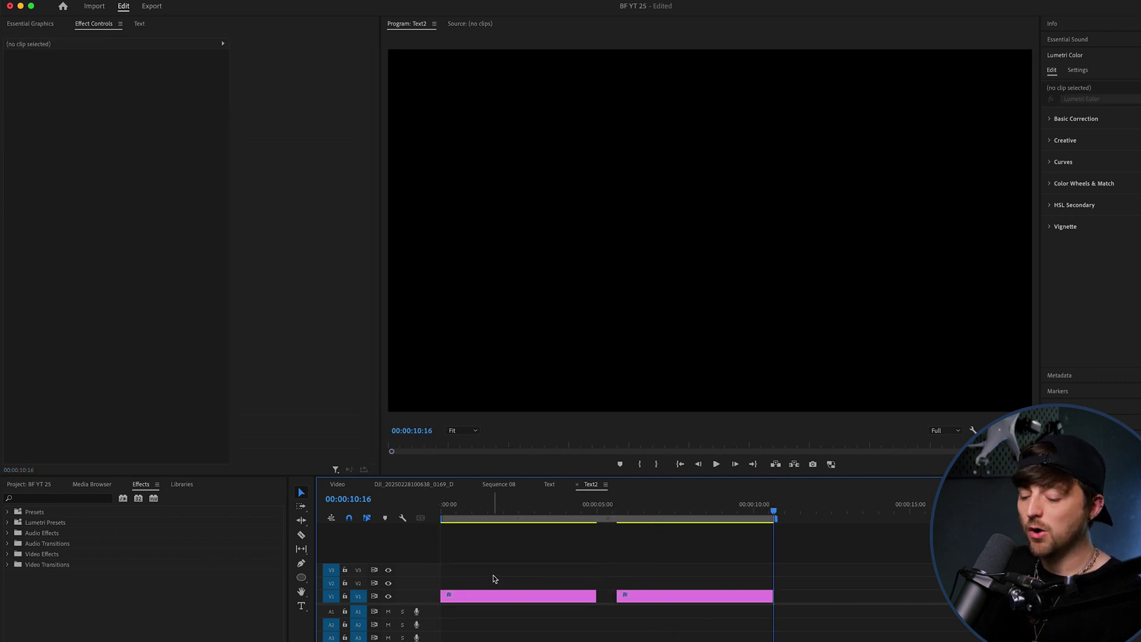
click(699, 600)
key(Delete)
key(Home)
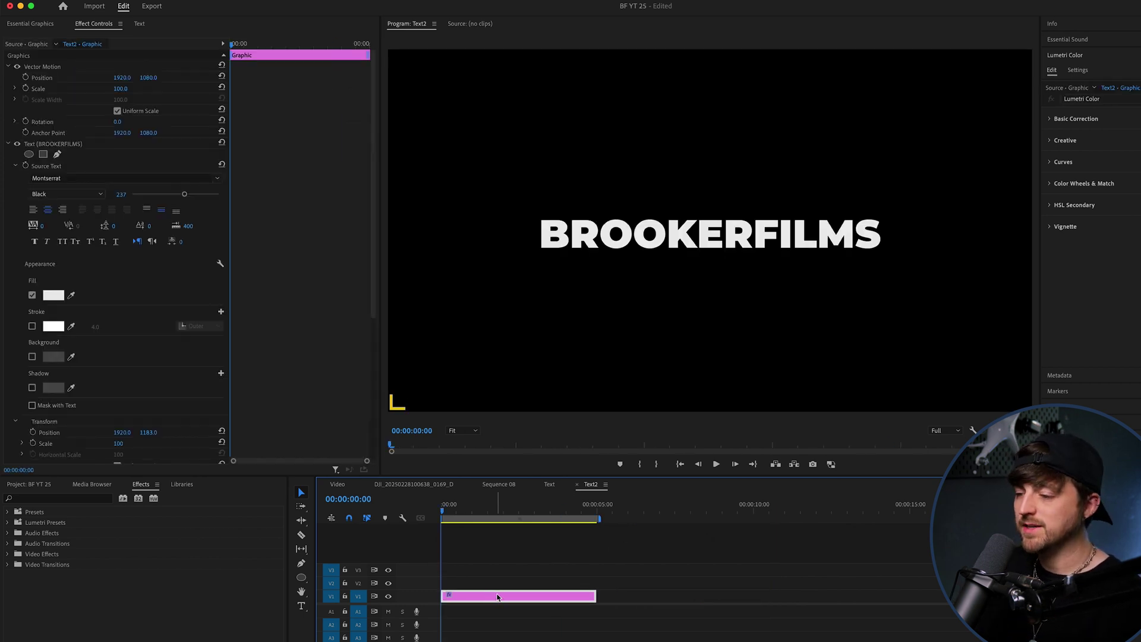
drag(498, 597, 484, 586)
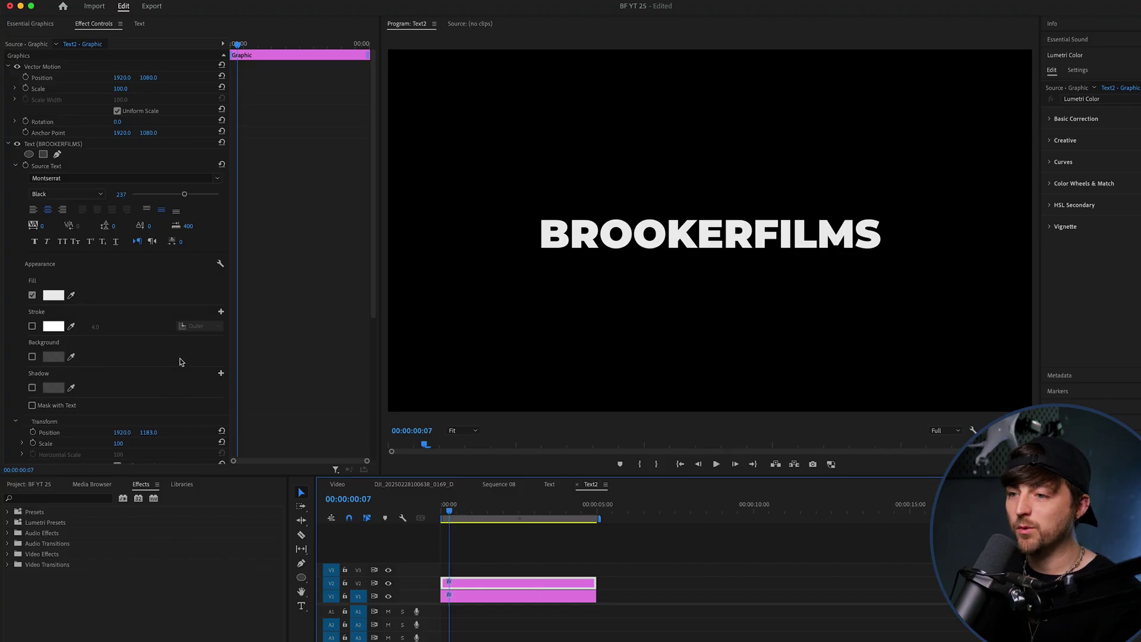
- Change the V2 title copy's fill colour to pure white FFFFFF
click(53, 296)
drag(538, 406, 515, 438)
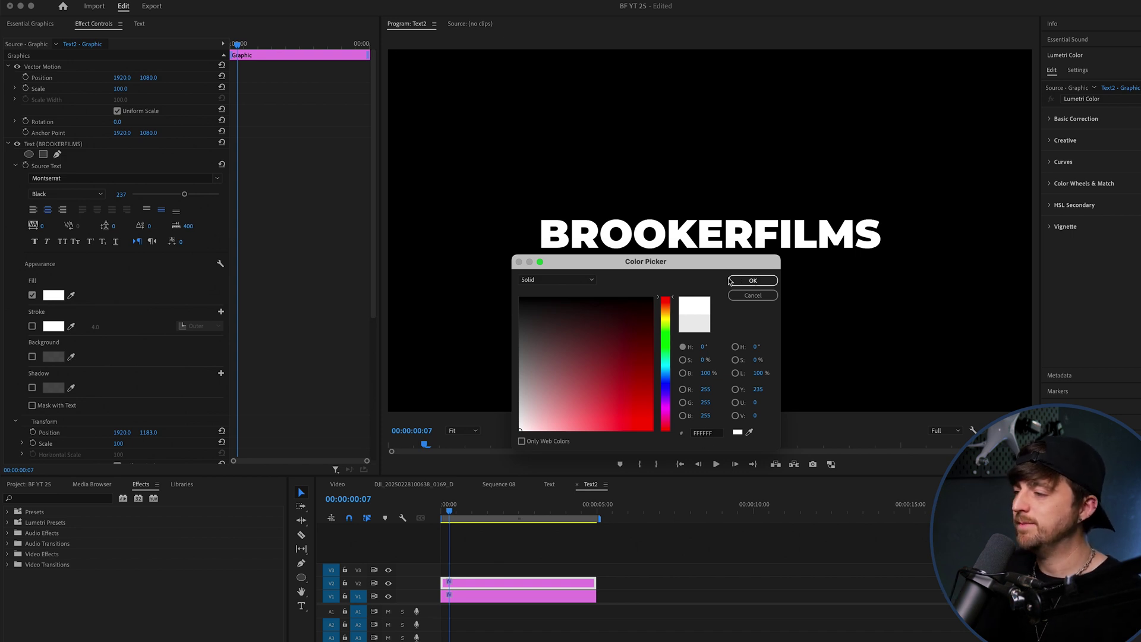
click(746, 281)
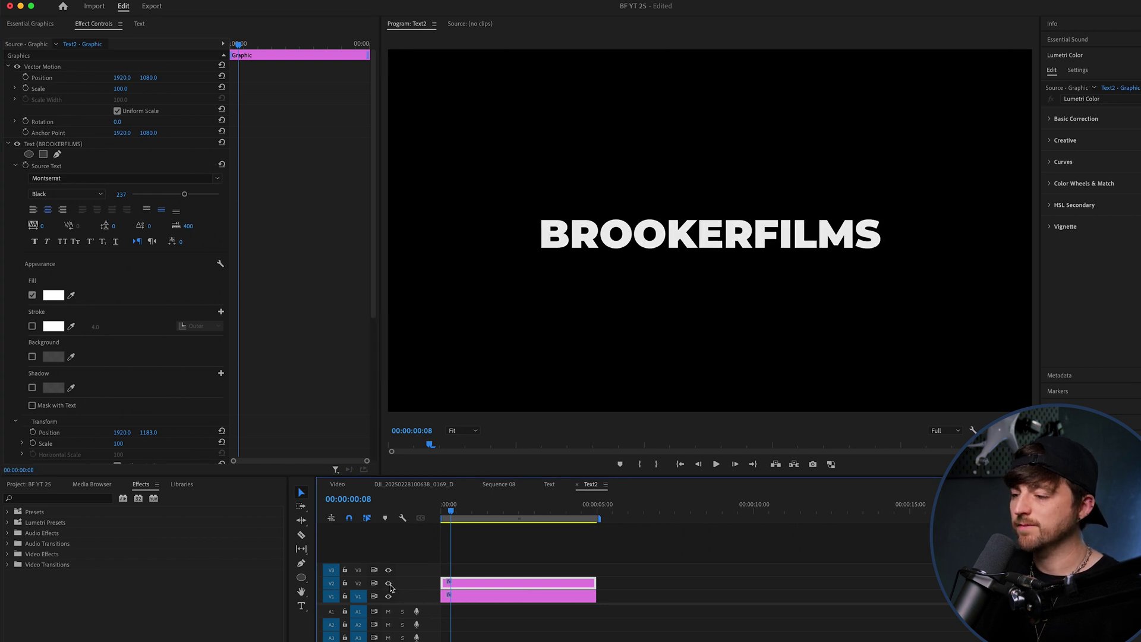
- Draw a slanted four-point freeform mask over the title's middle and feather it to 231
scroll(282, 272, down, 5)
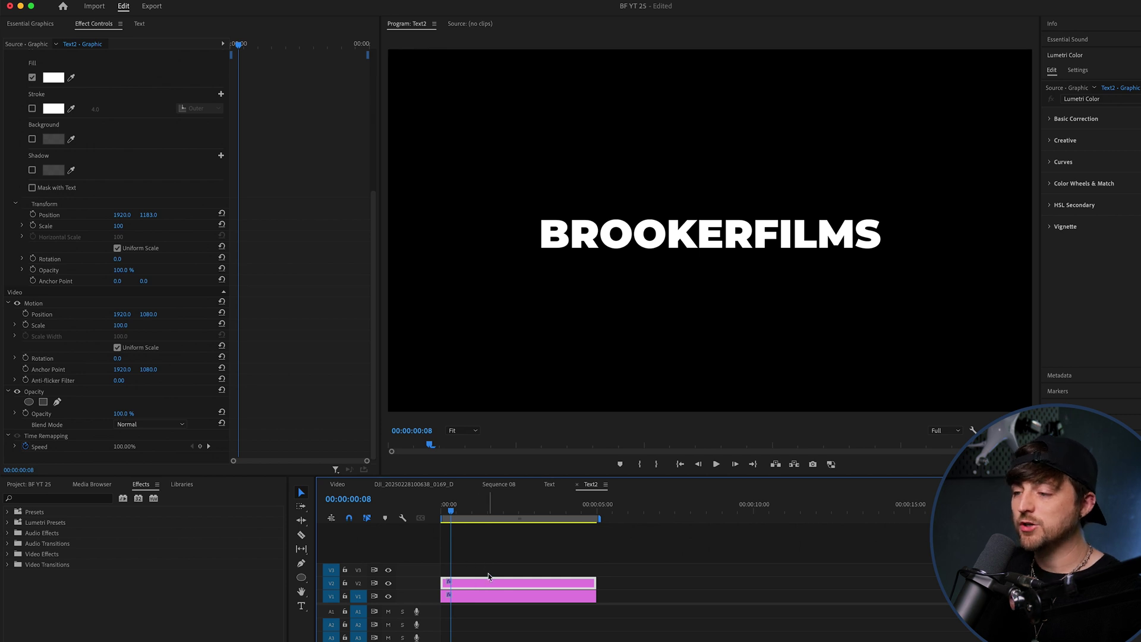
click(40, 307)
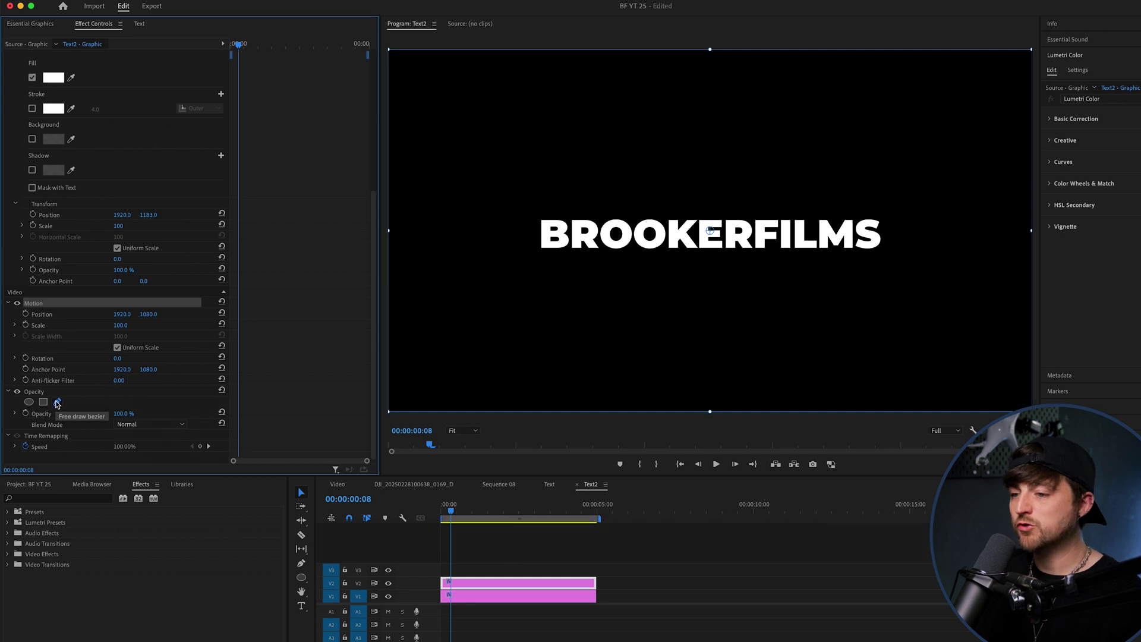
click(57, 403)
click(673, 183)
click(642, 308)
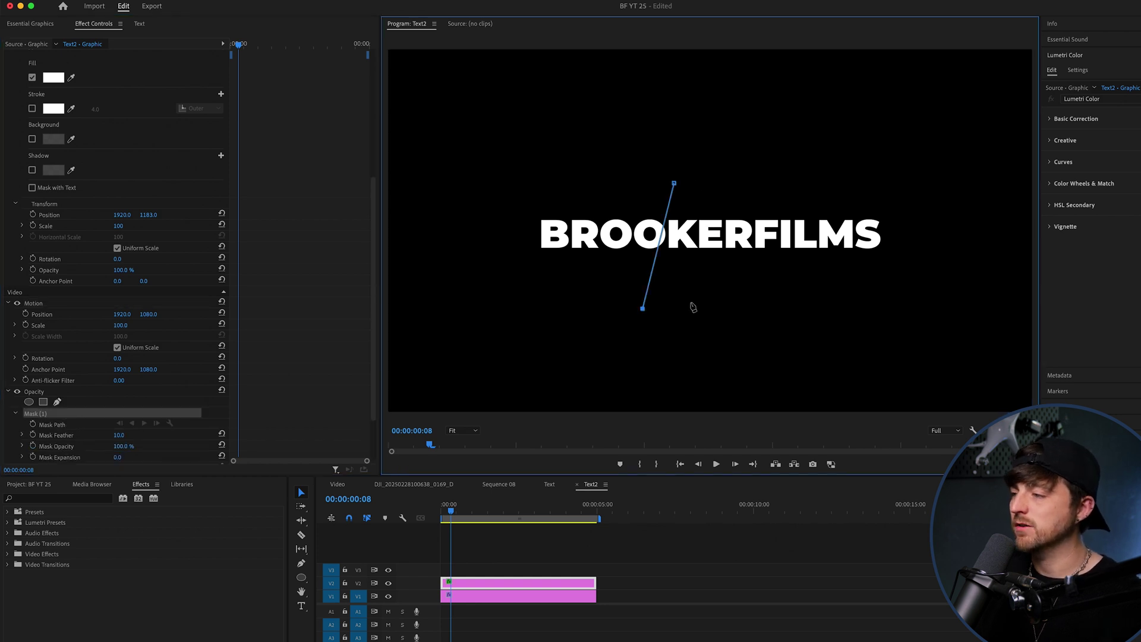
click(736, 306)
click(755, 171)
click(673, 183)
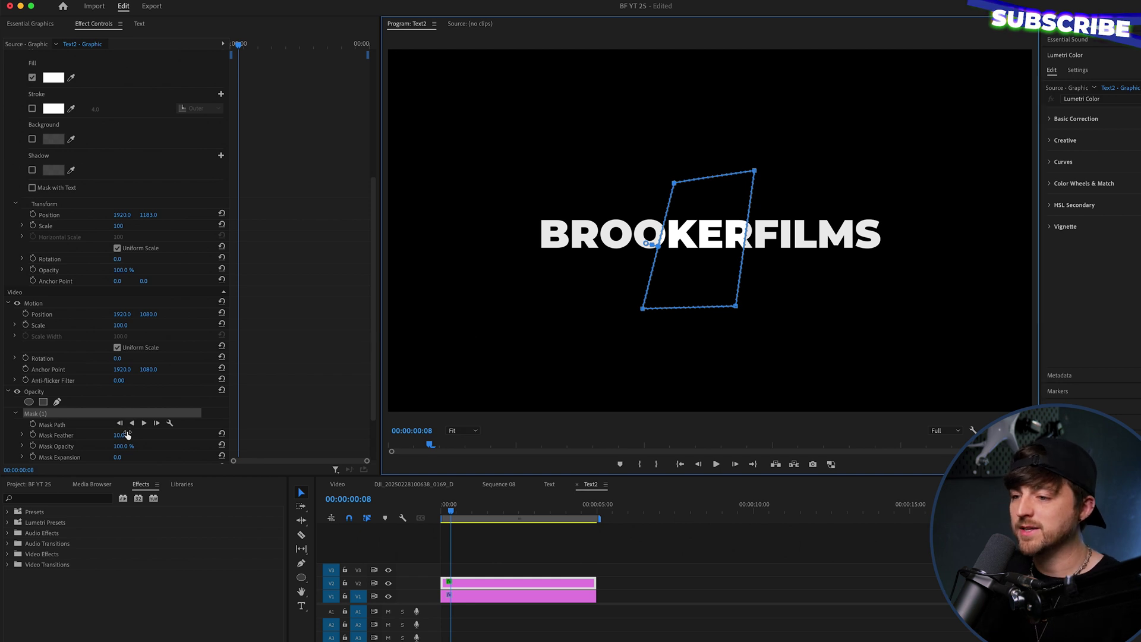
drag(119, 435, 174, 435)
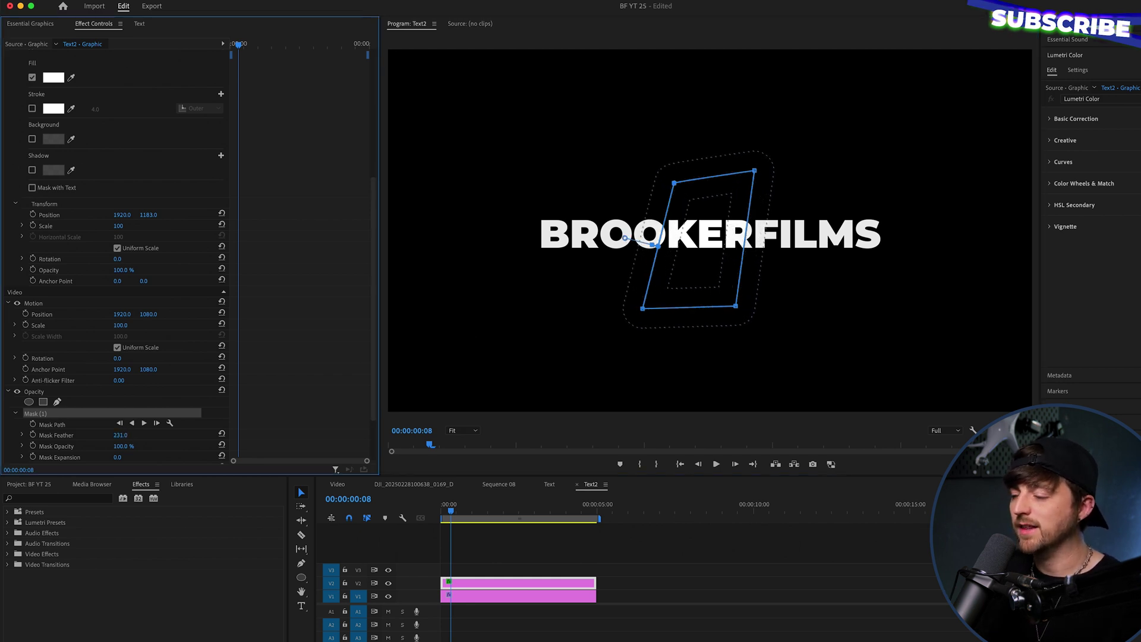
- Keyframe the mask path from left of BROOKERFILMS at 0 to its right at 00:00:04:20
click(440, 512)
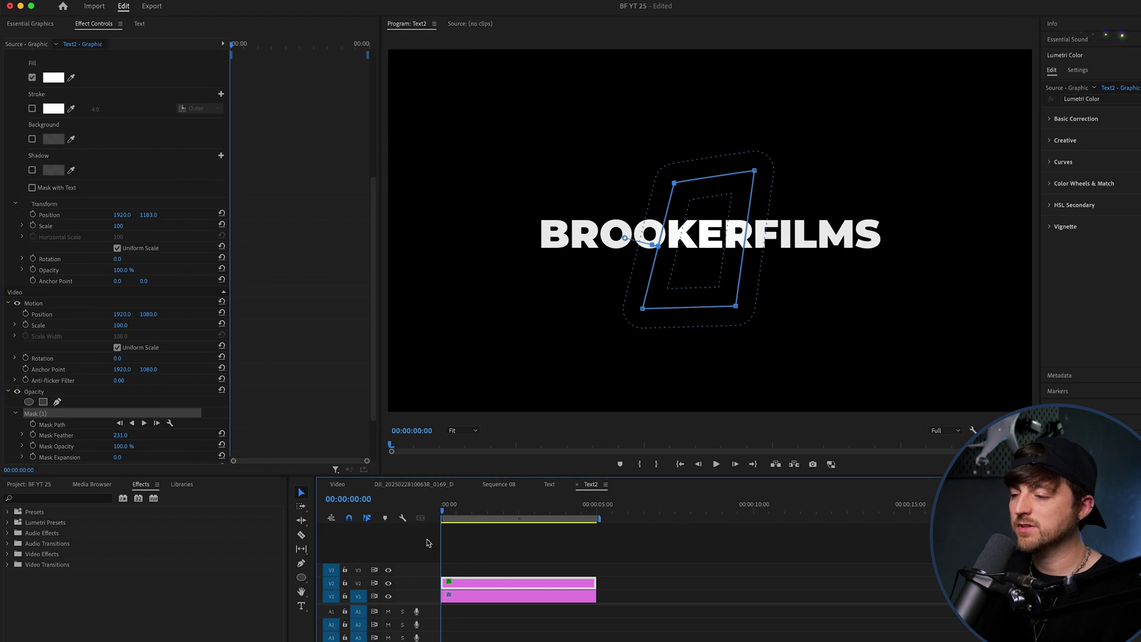
drag(726, 257, 469, 252)
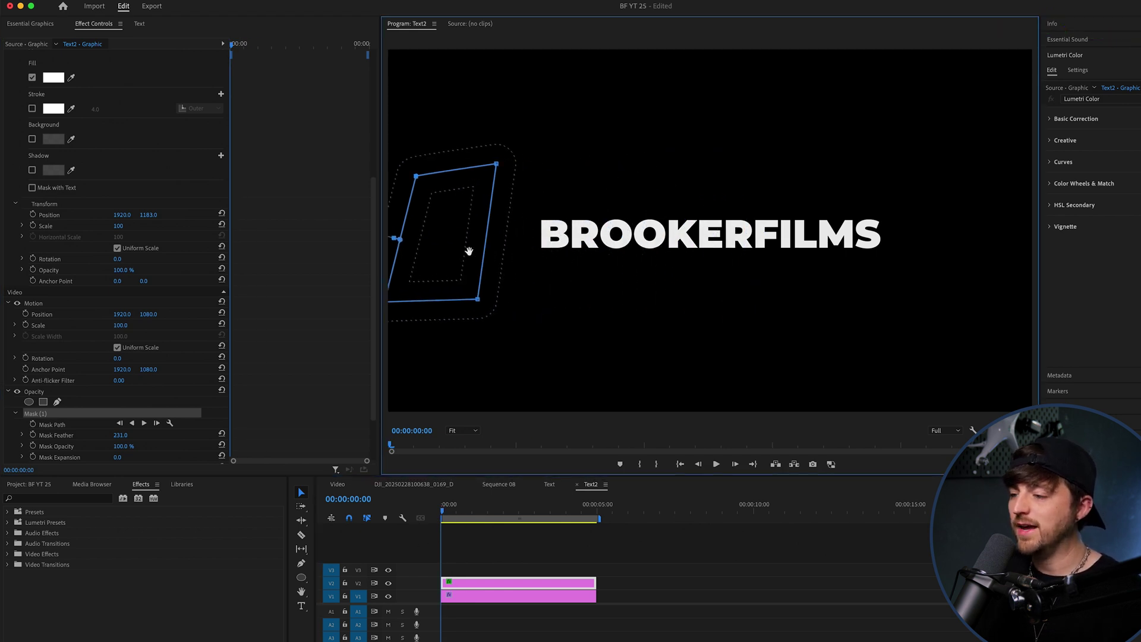
click(32, 425)
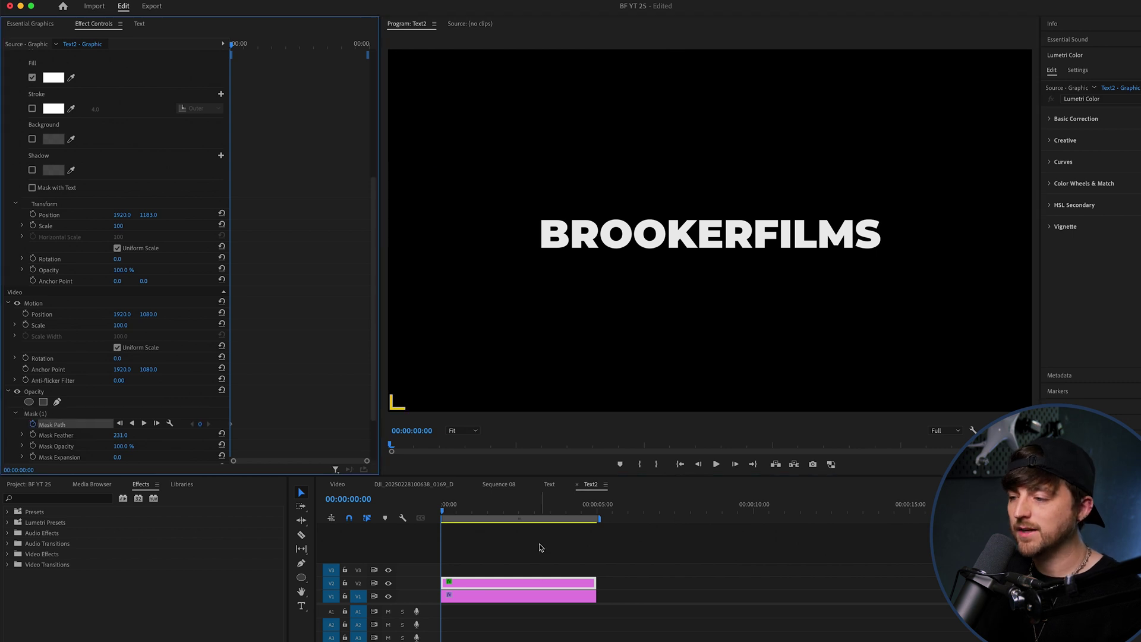
drag(513, 510, 592, 521)
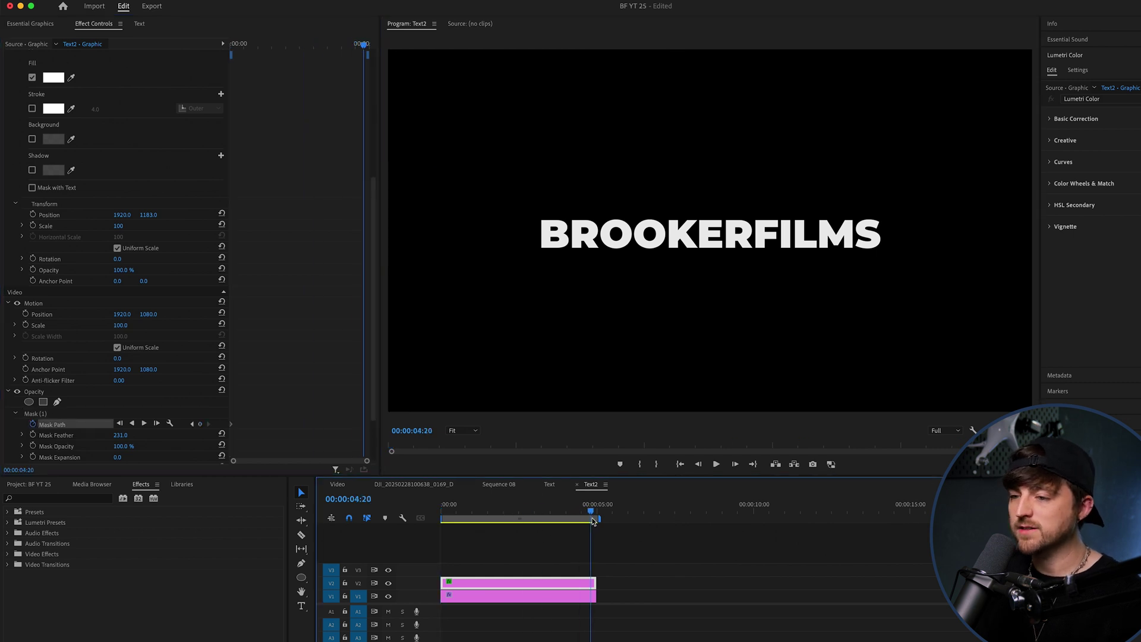
click(33, 414)
drag(444, 217, 970, 210)
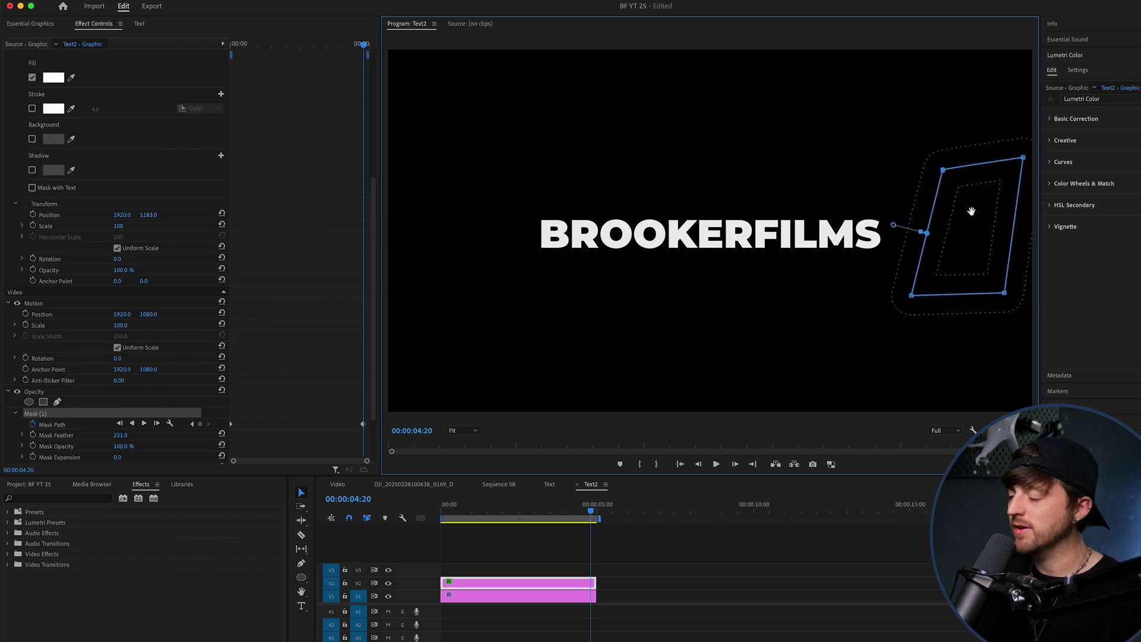
click(497, 596)
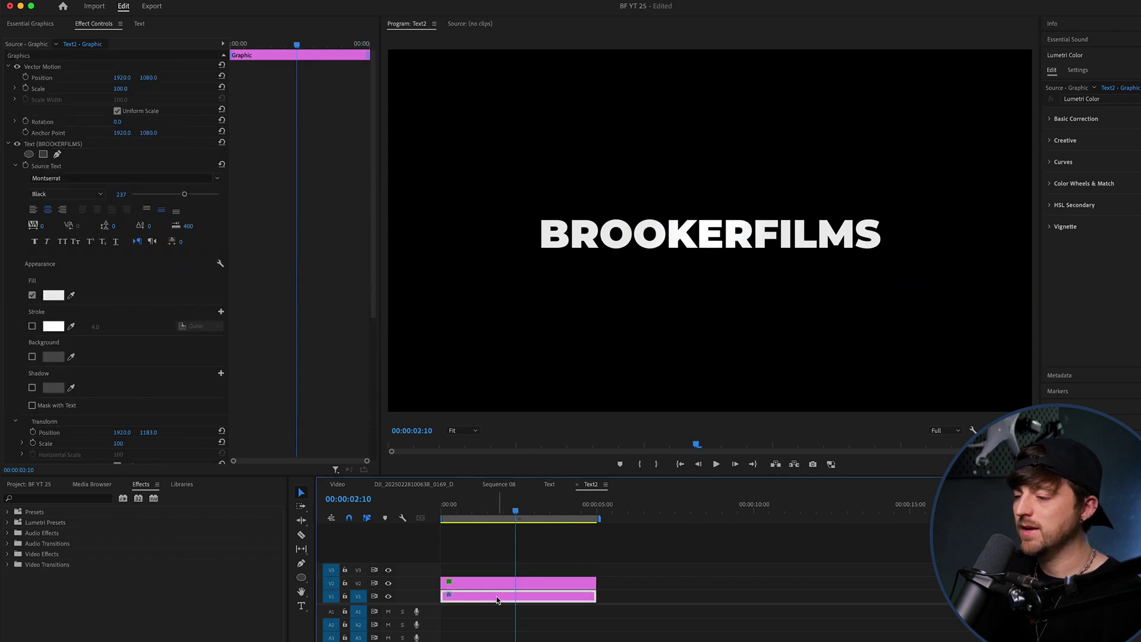
- Give the original V1 title an off-white E4E4E4 fill
click(55, 296)
drag(522, 419, 515, 416)
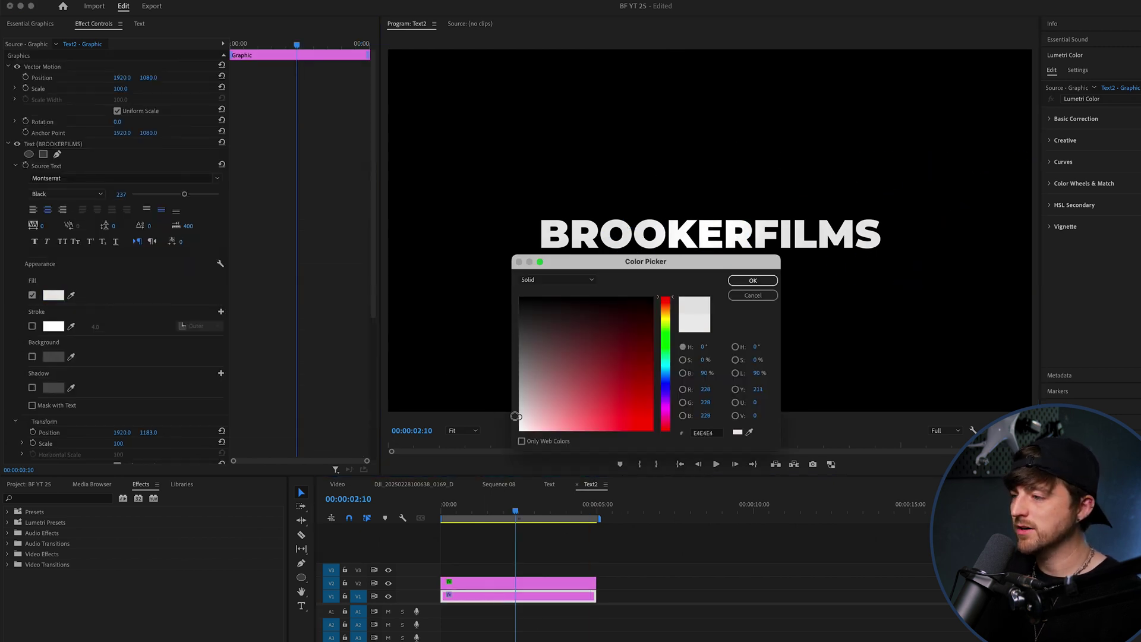
click(751, 281)
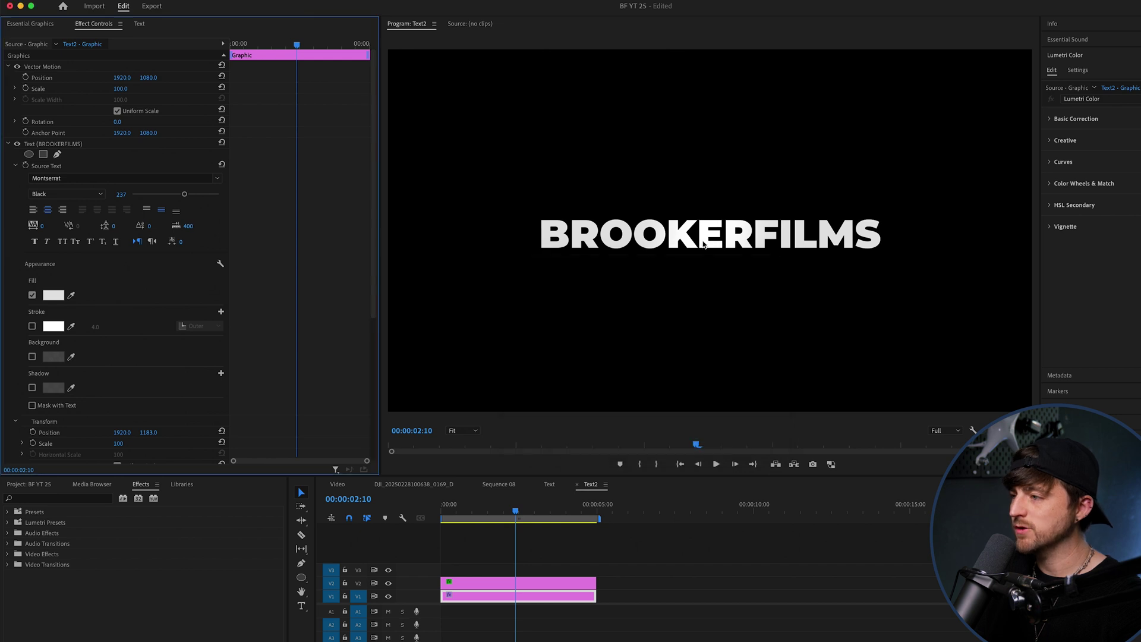
click(523, 586)
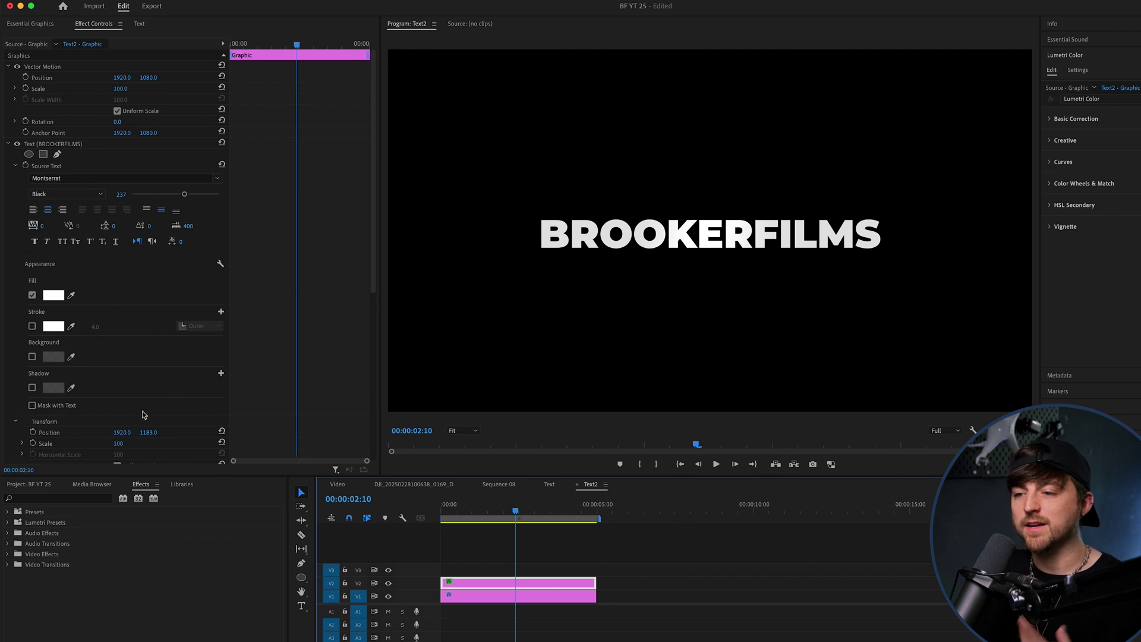
- Apply Gaussian Blur to the text clip and raise Blurriness to 64
click(86, 500)
text(gaiuss)
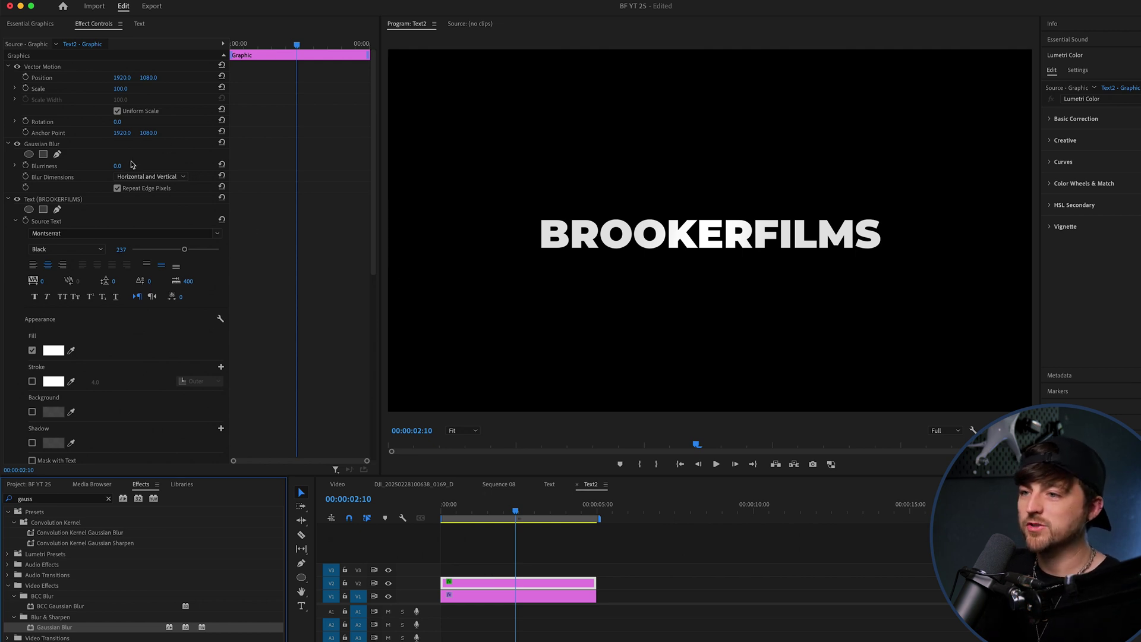
mouse_move(122, 166)
mouse_down()
mouse_move(160, 166)
mouse_move(101, 166)
mouse_up()
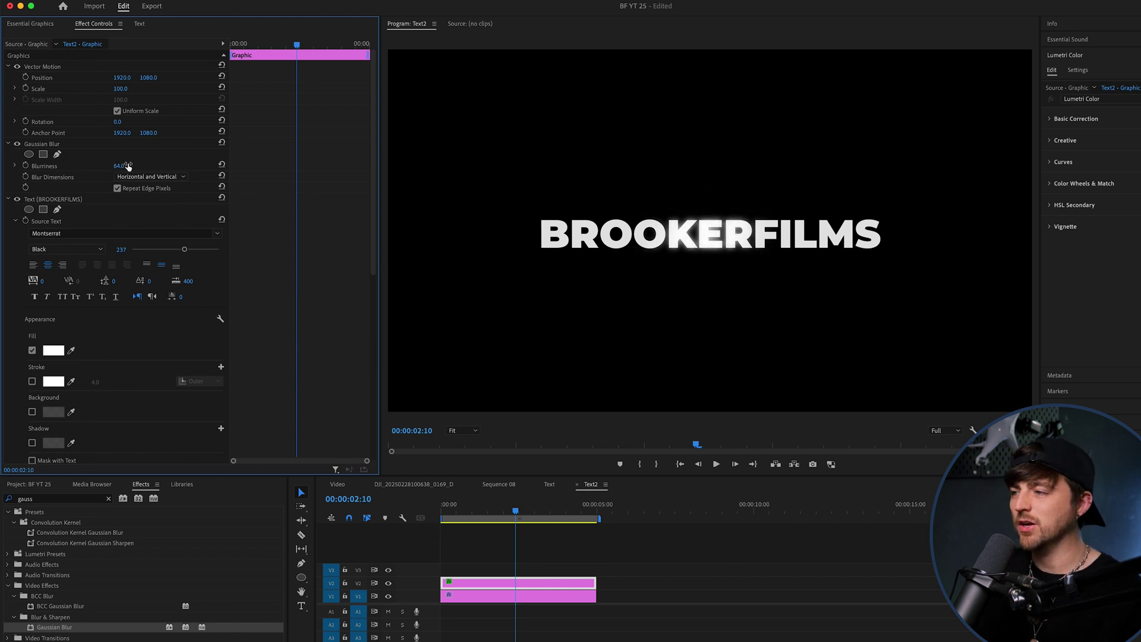
click(108, 498)
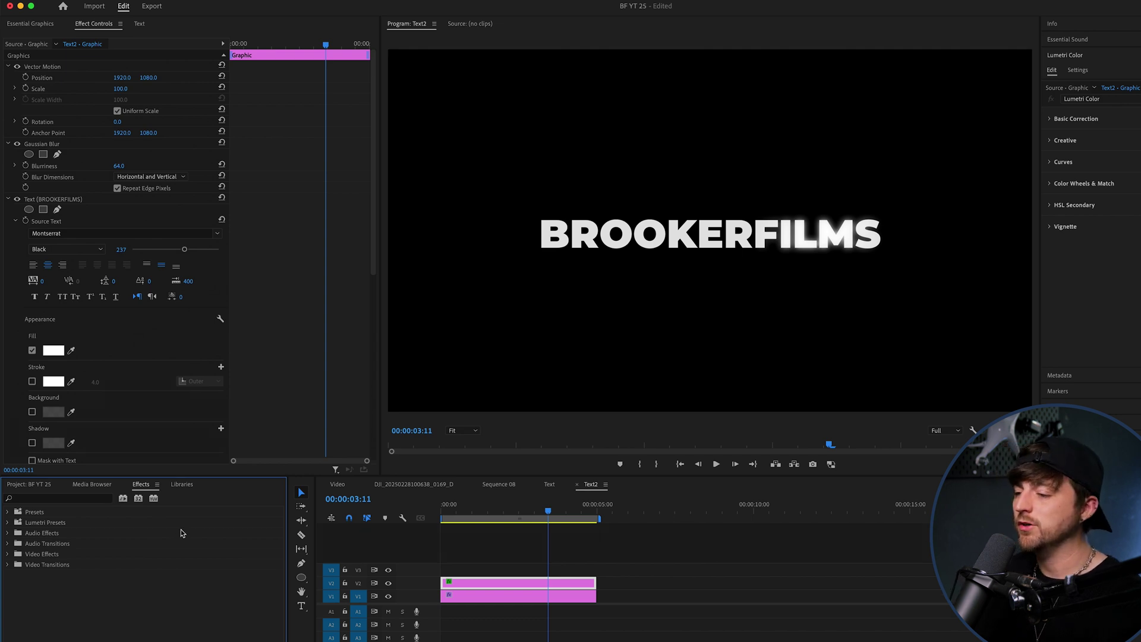
- Duplicate the V2 text clip onto V3 and remove the copy's Gaussian Blur
click(460, 587)
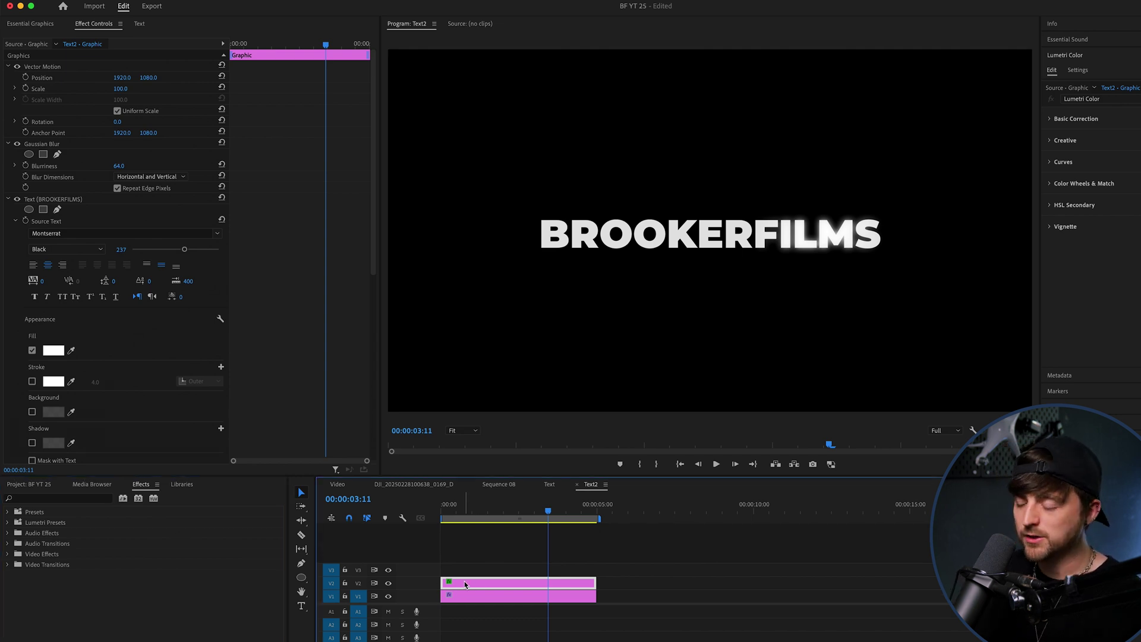
drag(483, 584, 508, 565)
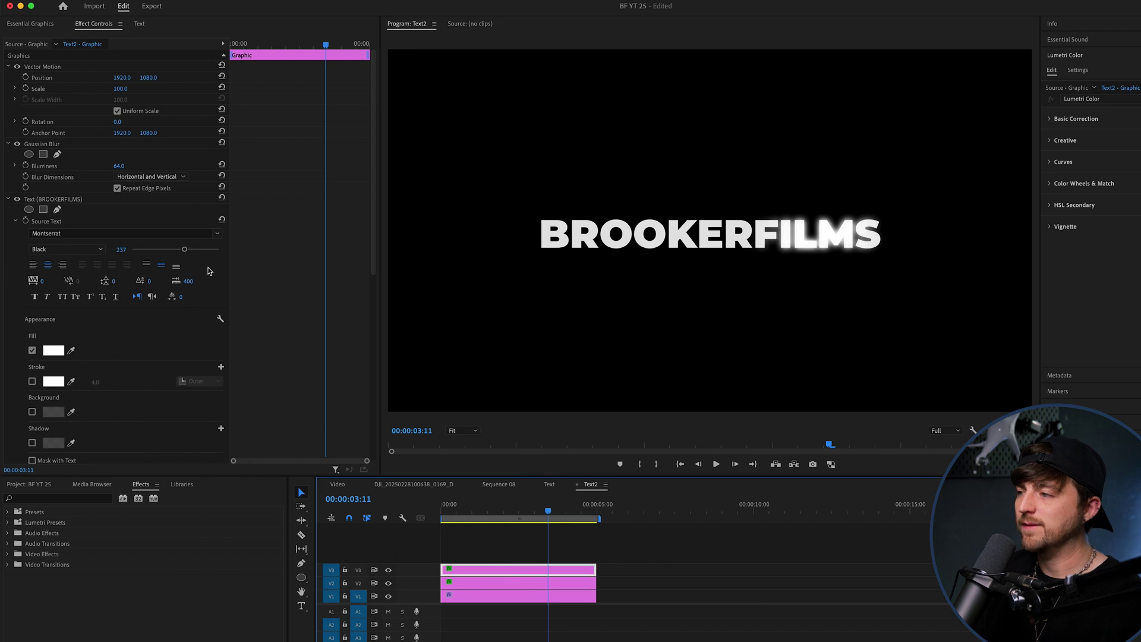
click(48, 145)
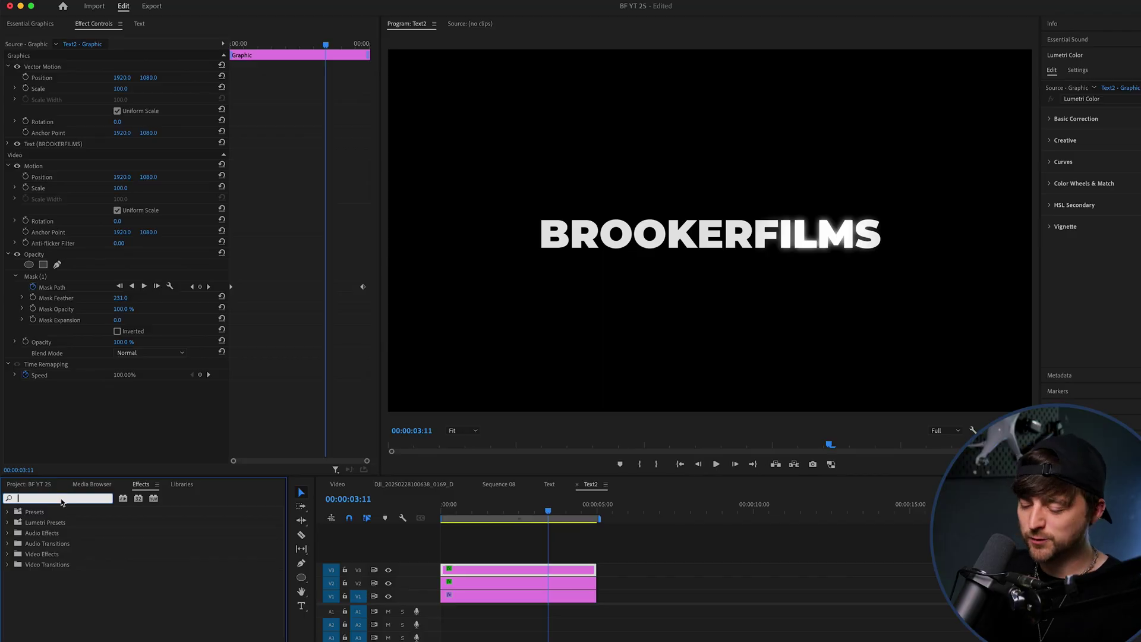
- Apply Directional Blur to the V3 copy with Direction 90° and Blur Length 657
text(direc)
drag(59, 606, 464, 570)
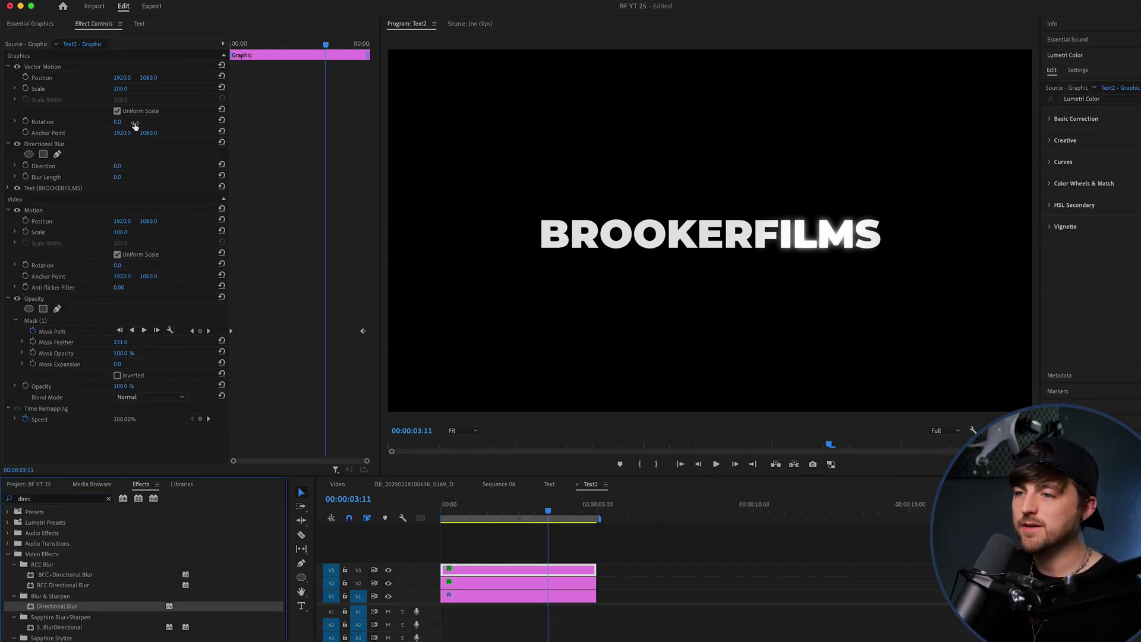
mouse_move(119, 177)
mouse_down()
mouse_move(172, 177)
mouse_move(126, 166)
mouse_up()
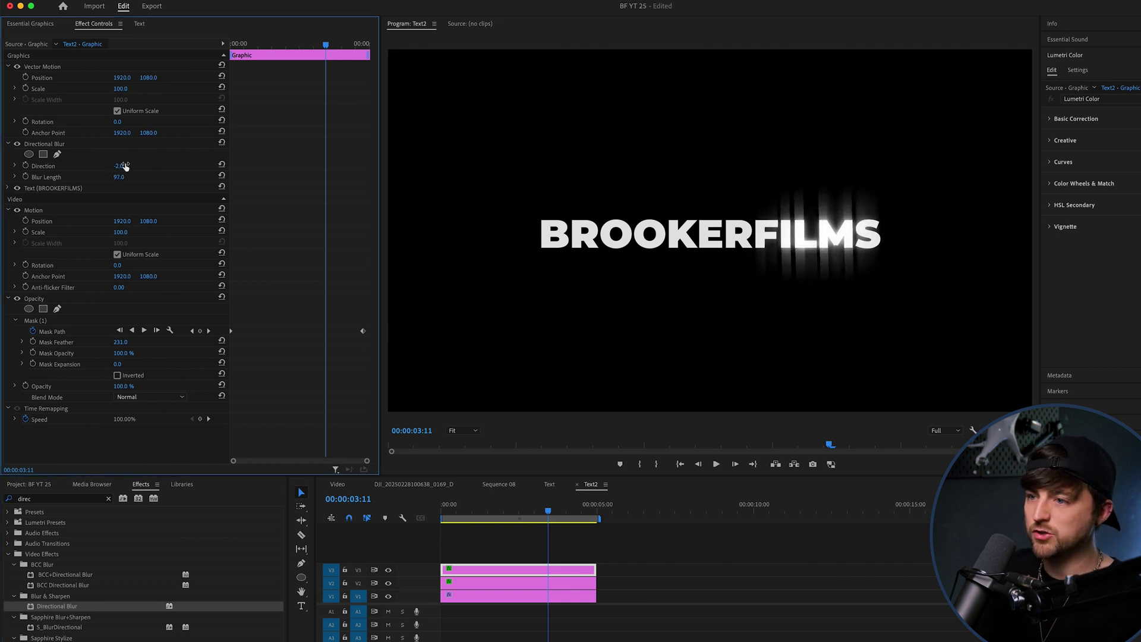
click(125, 166)
text(90)
key(Return)
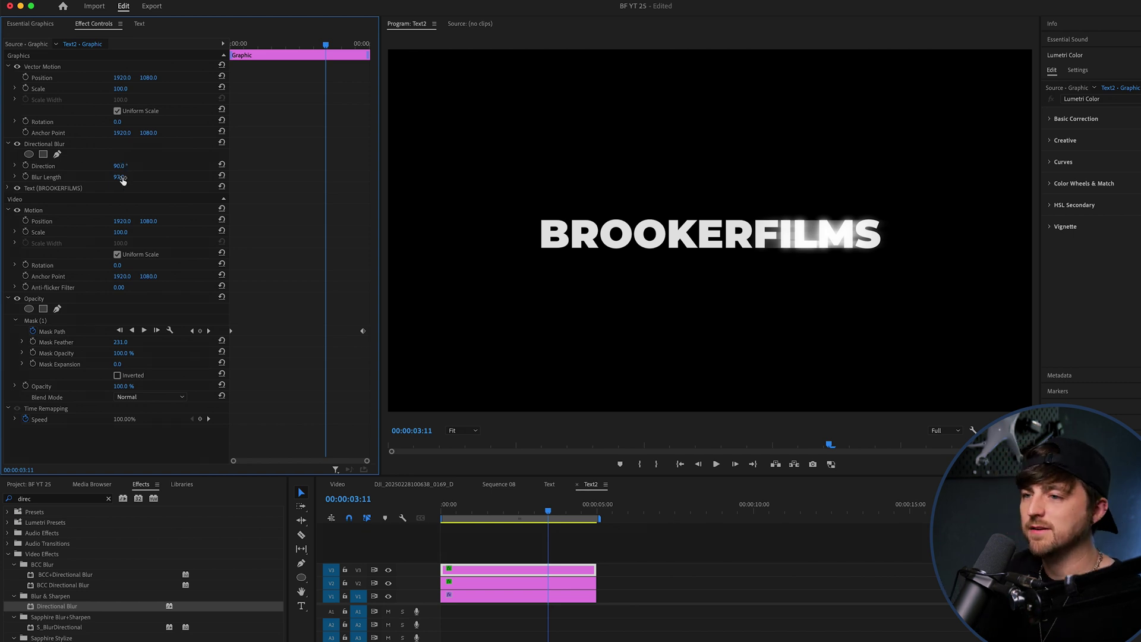
drag(119, 182, 255, 181)
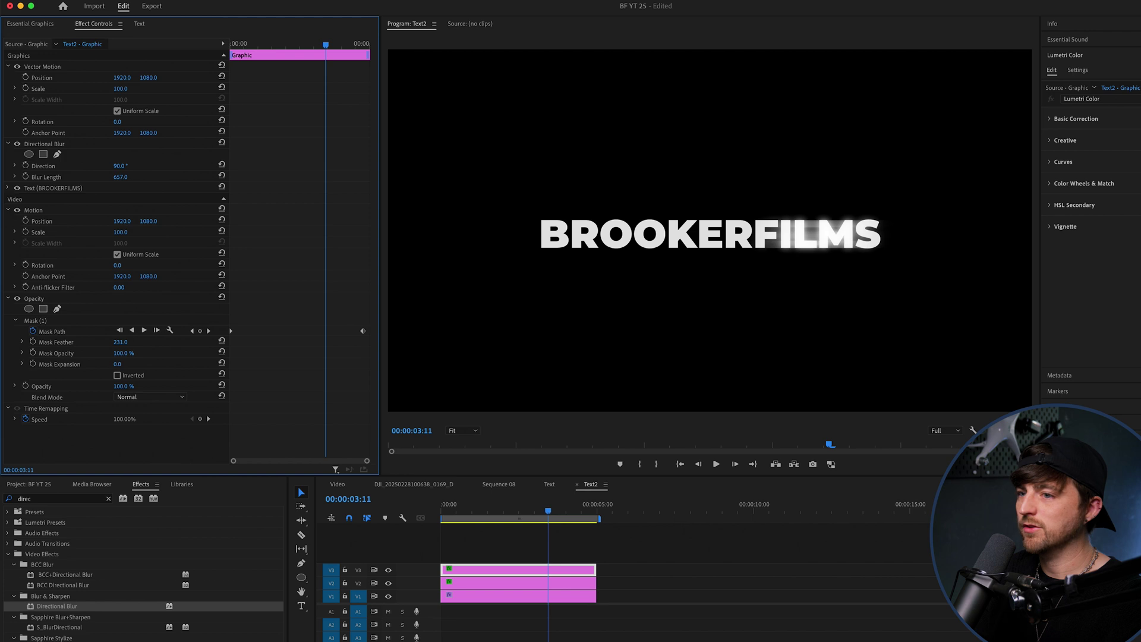
- Set the V3 copy's Mask Expansion to 187, Mask Feather to 803 and Opacity to 40%
click(36, 320)
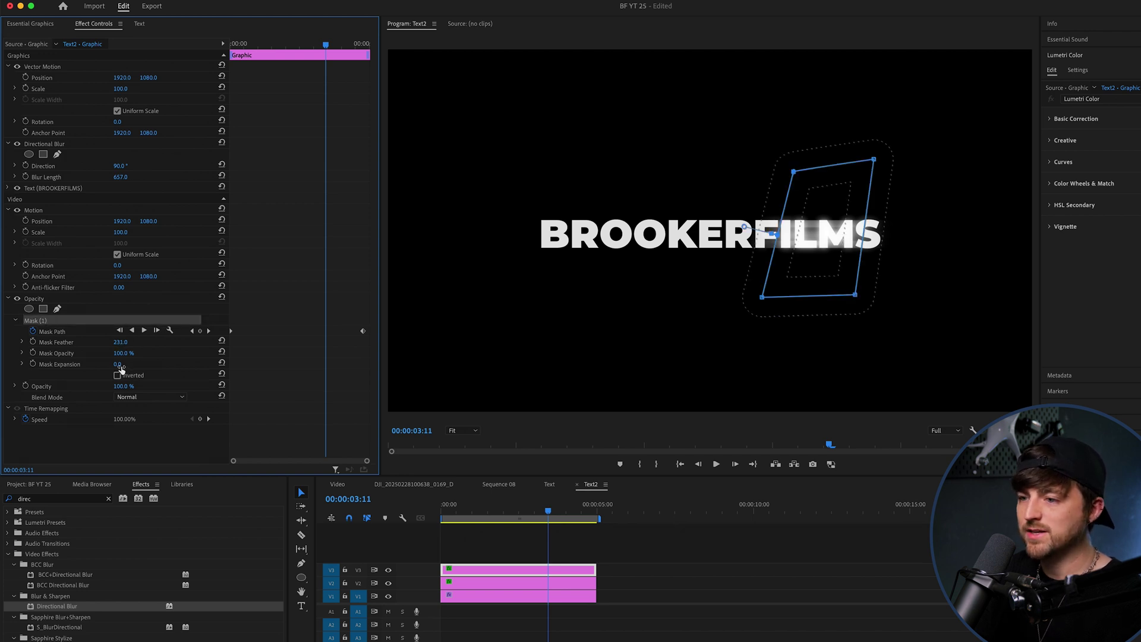
drag(119, 364, 178, 364)
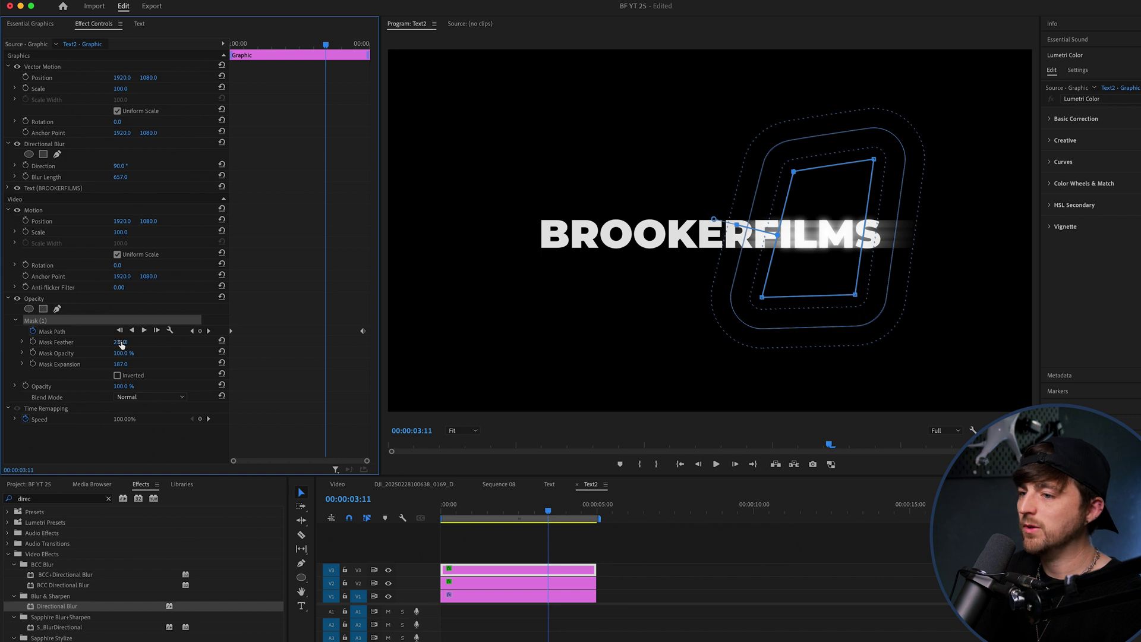
mouse_move(120, 343)
mouse_down()
mouse_move(178, 342)
mouse_move(127, 343)
mouse_up()
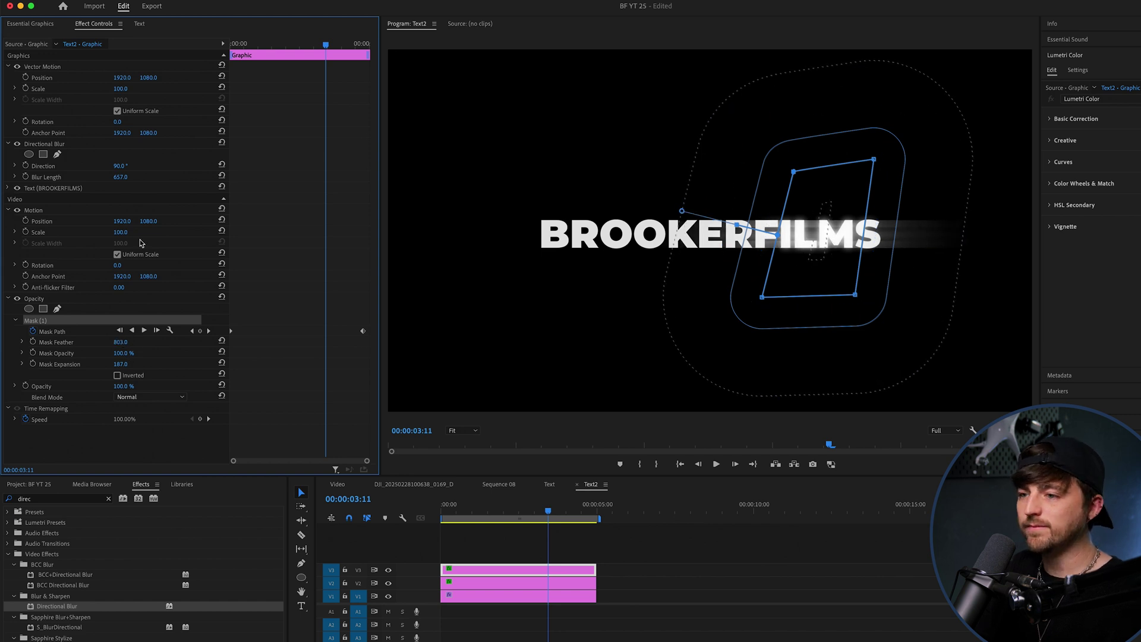
drag(120, 387, 77, 388)
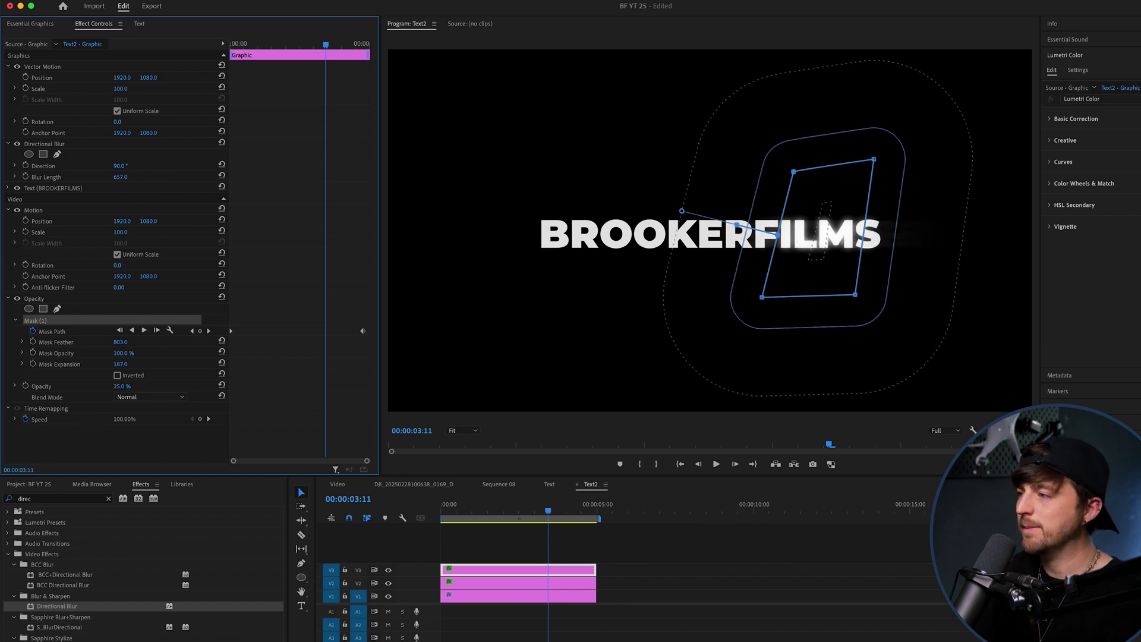
- Play the title back from the start to preview the streak effect
key(space)
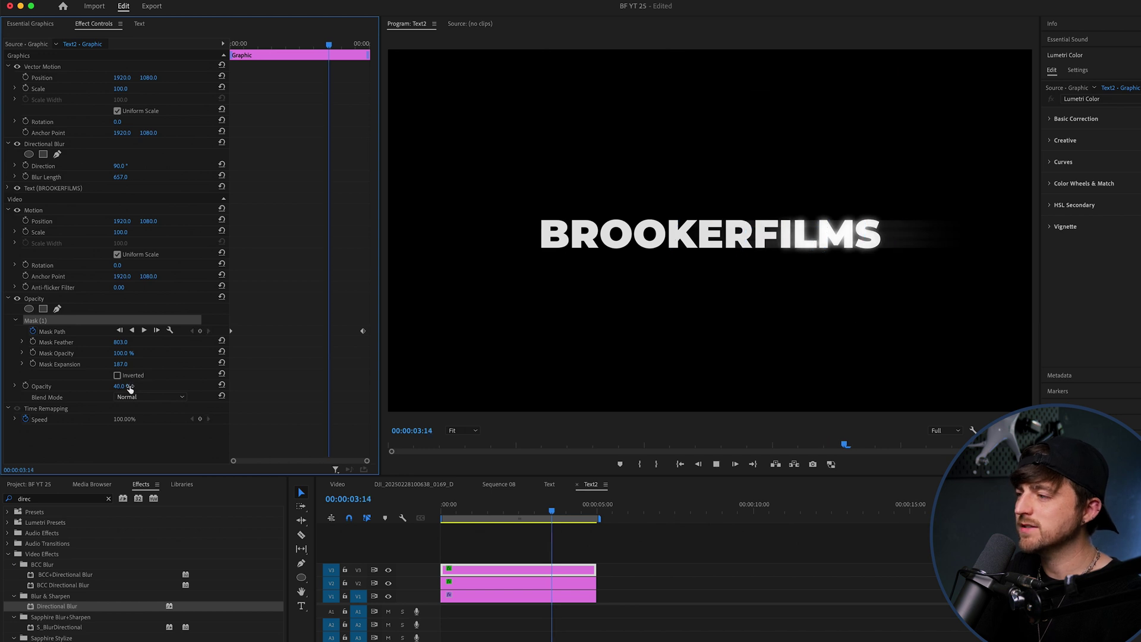
key(space)
click(556, 510)
key(Home)
key(space)
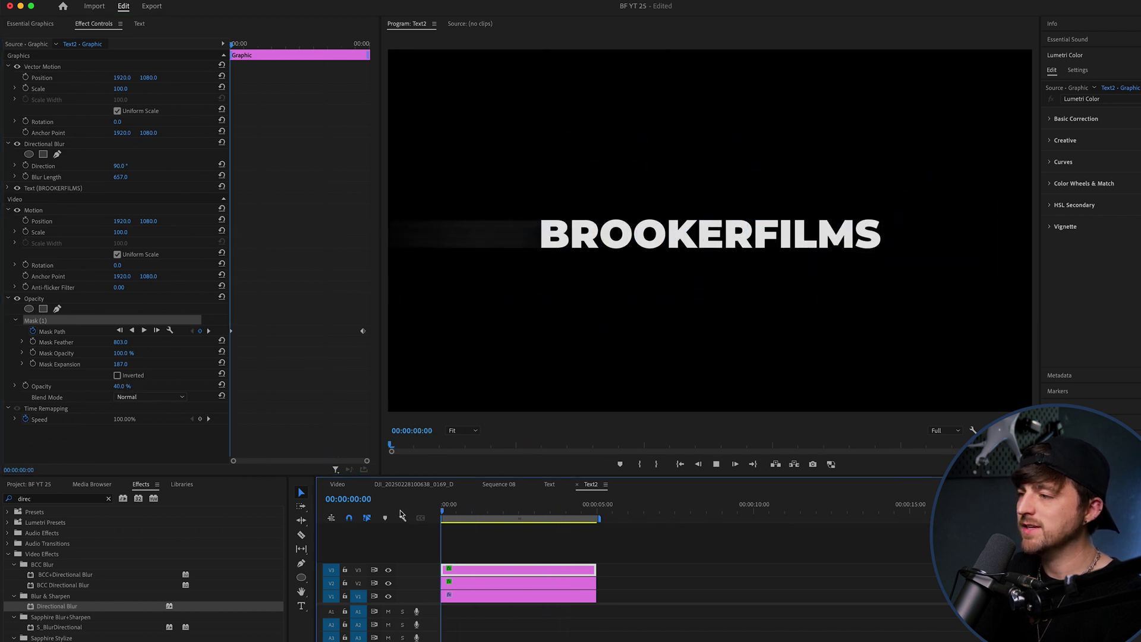
key(space)
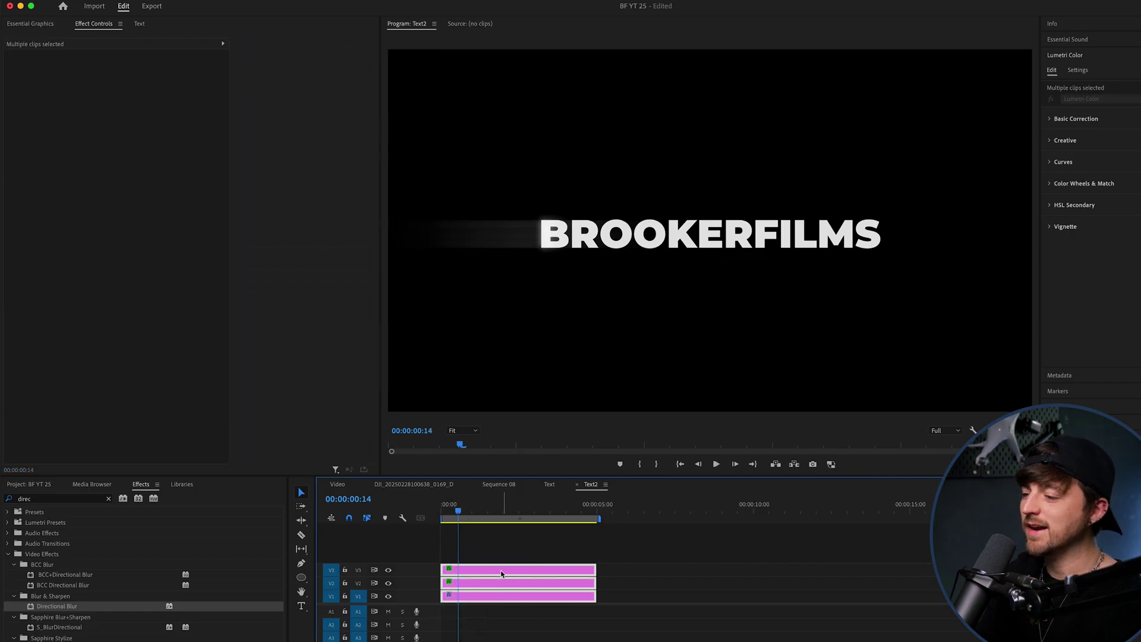
- Nest the three stacked BROOKERFILMS title clips into one sequence named 'Shiny Text'
right_click(501, 572)
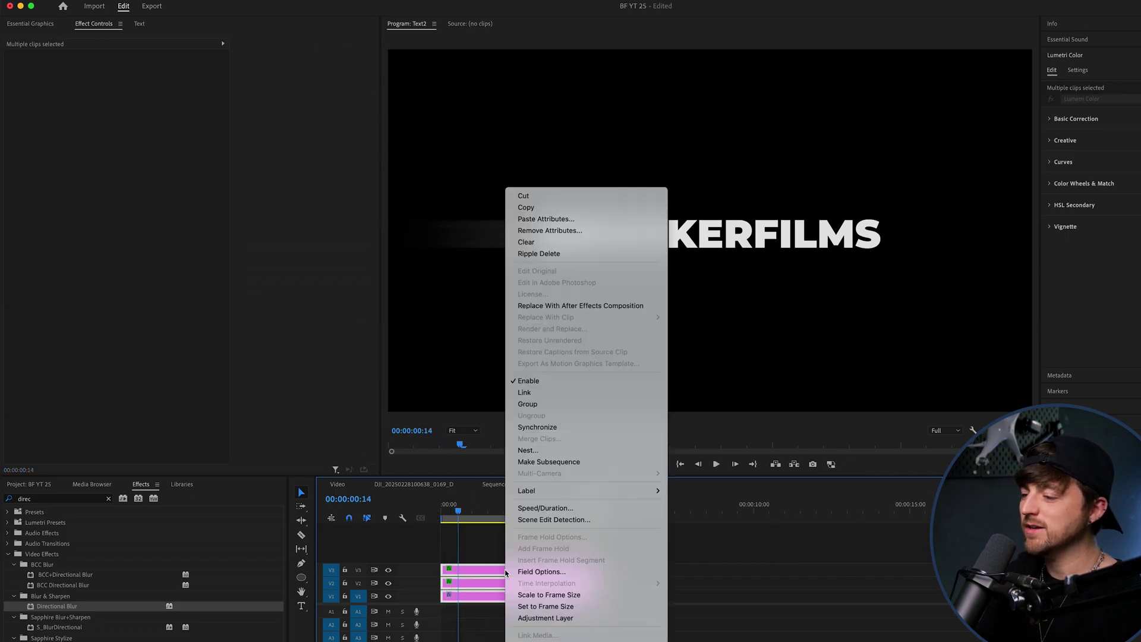
click(525, 451)
text(Shiny Text)
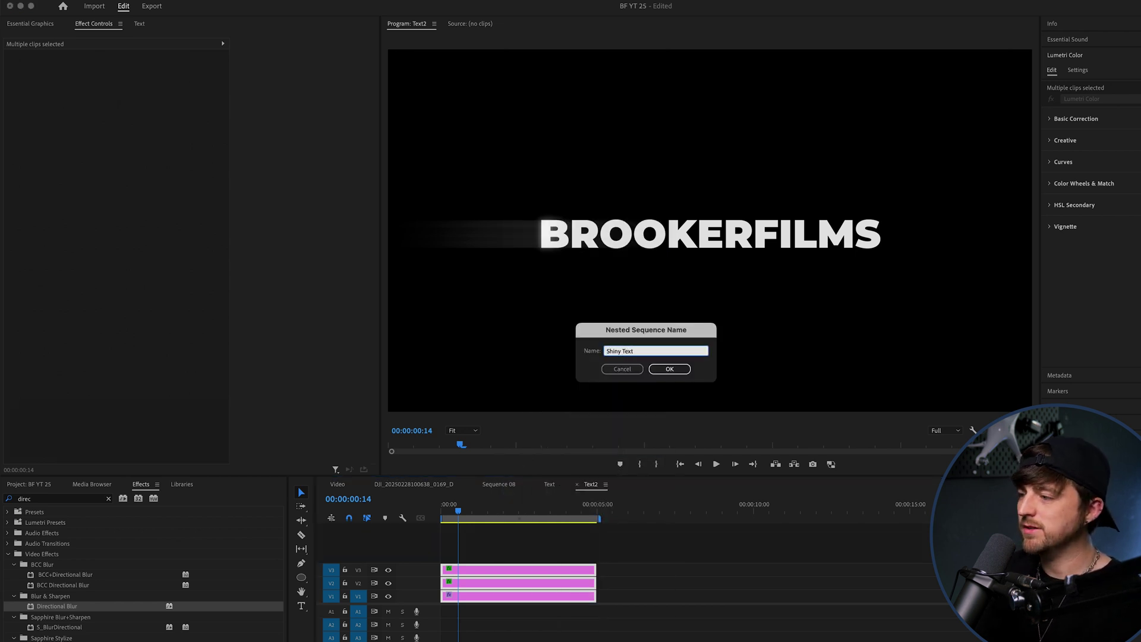
key(Return)
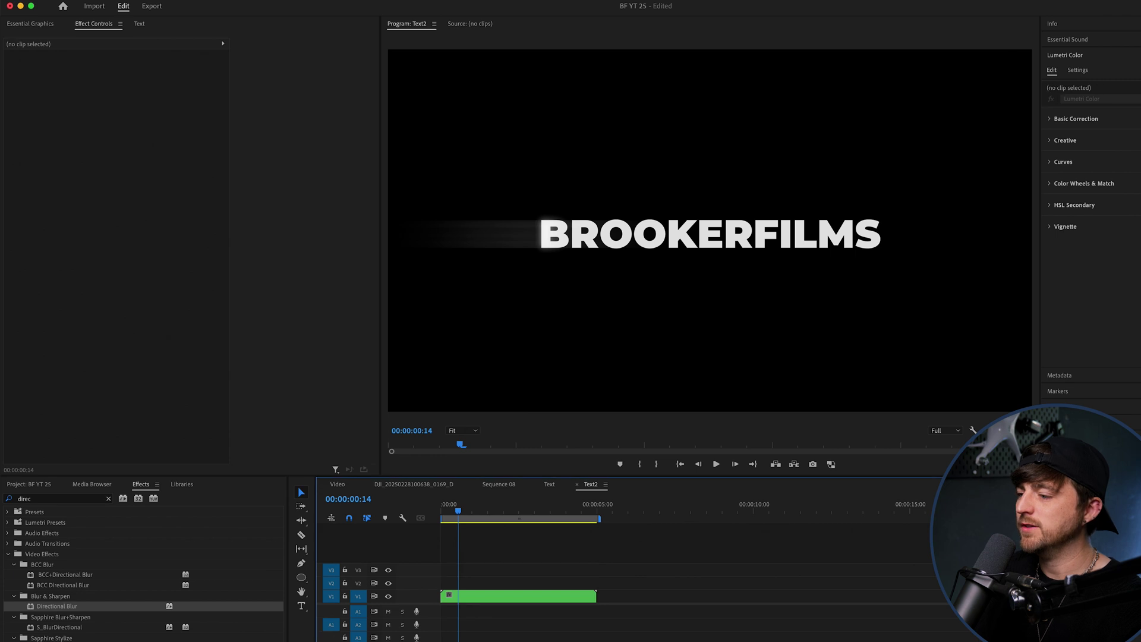
key(space)
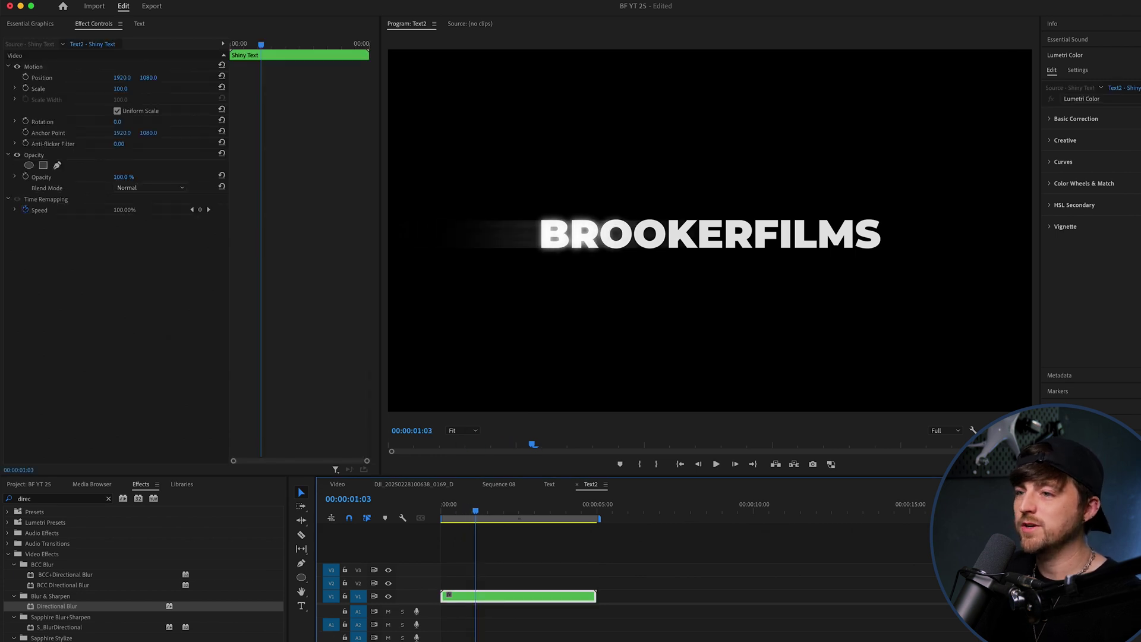
- Keyframe the Shiny Text clip's Scale and scrub it down to 79 at 00:00:01:03
click(125, 91)
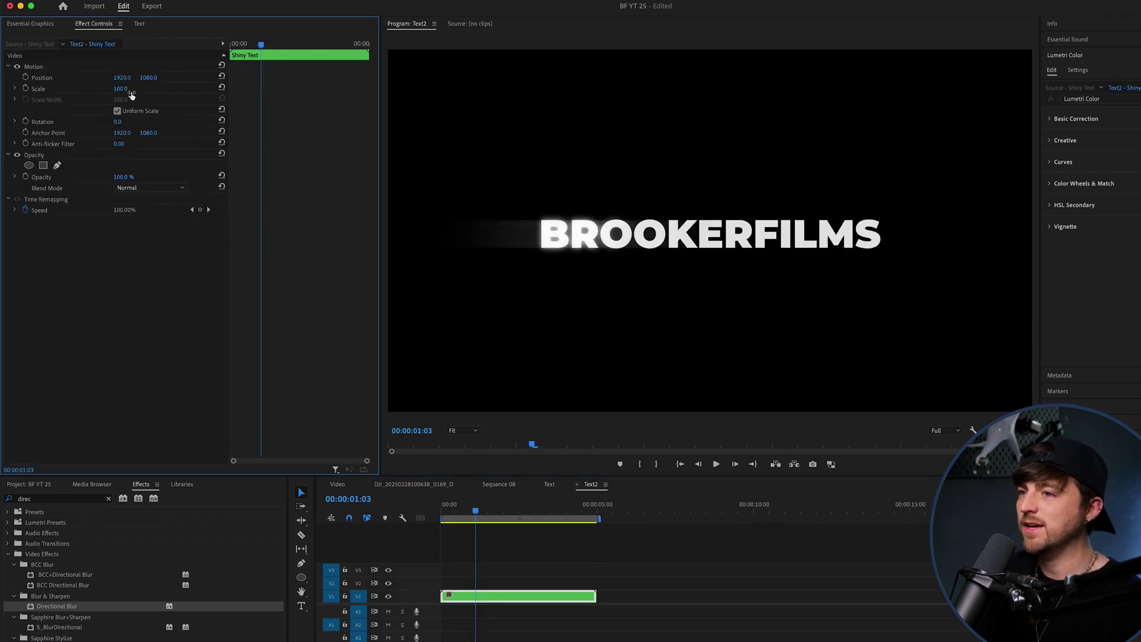
click(26, 88)
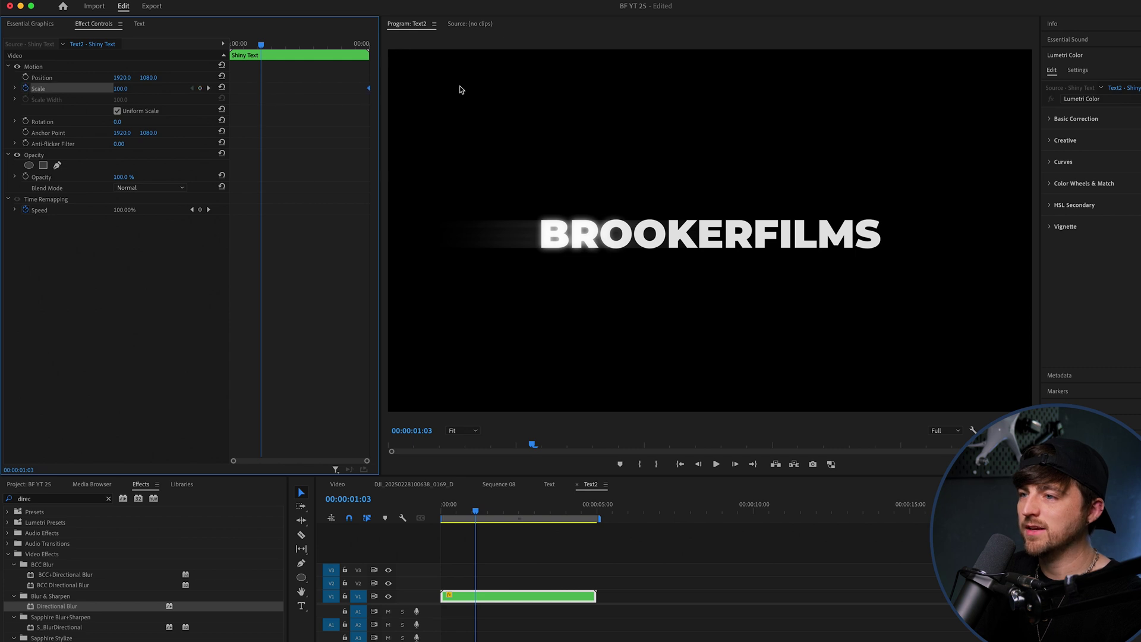
drag(121, 88, 109, 88)
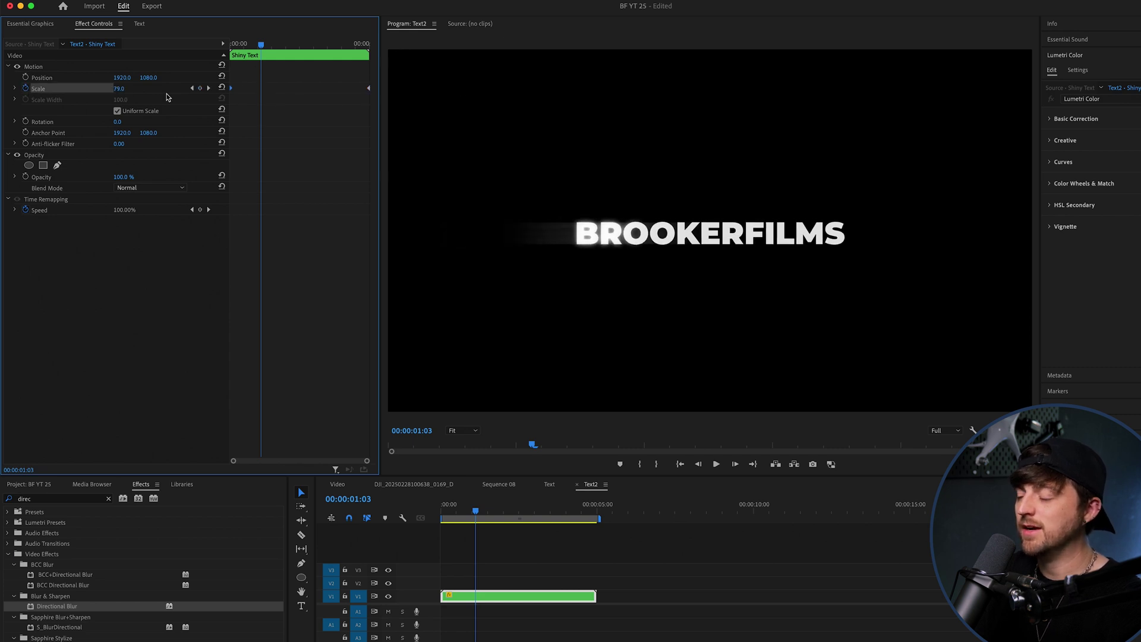